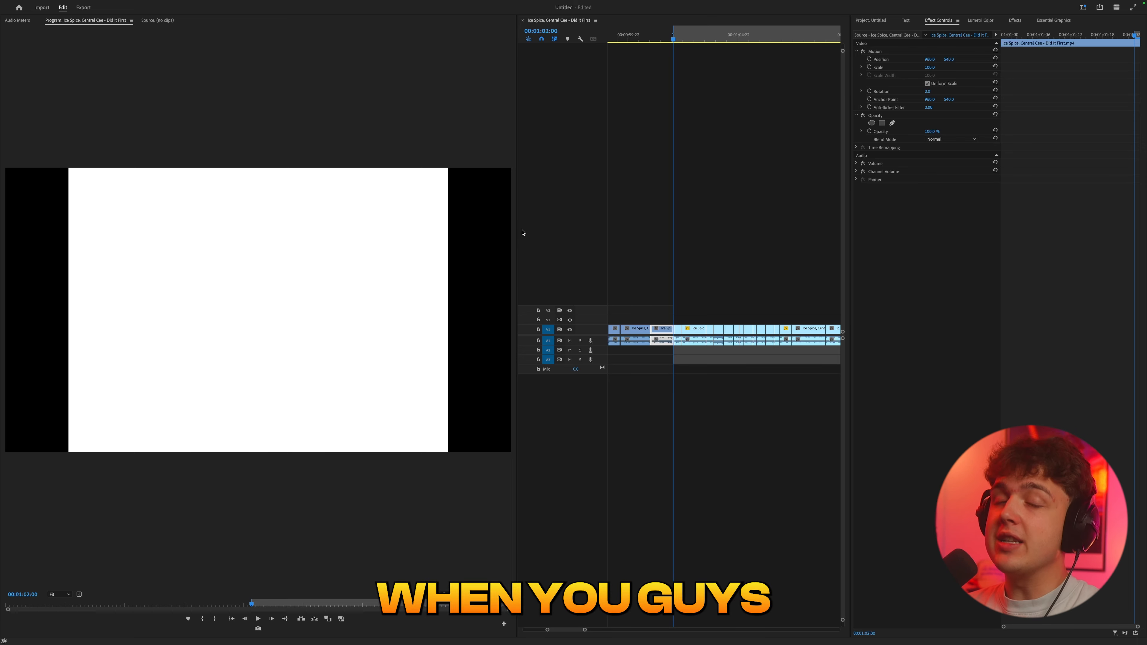
Step: Play the music video edit from about 00:01:02:03, and return the playhead to 00:01:02:01
drag(681, 37, 677, 40)
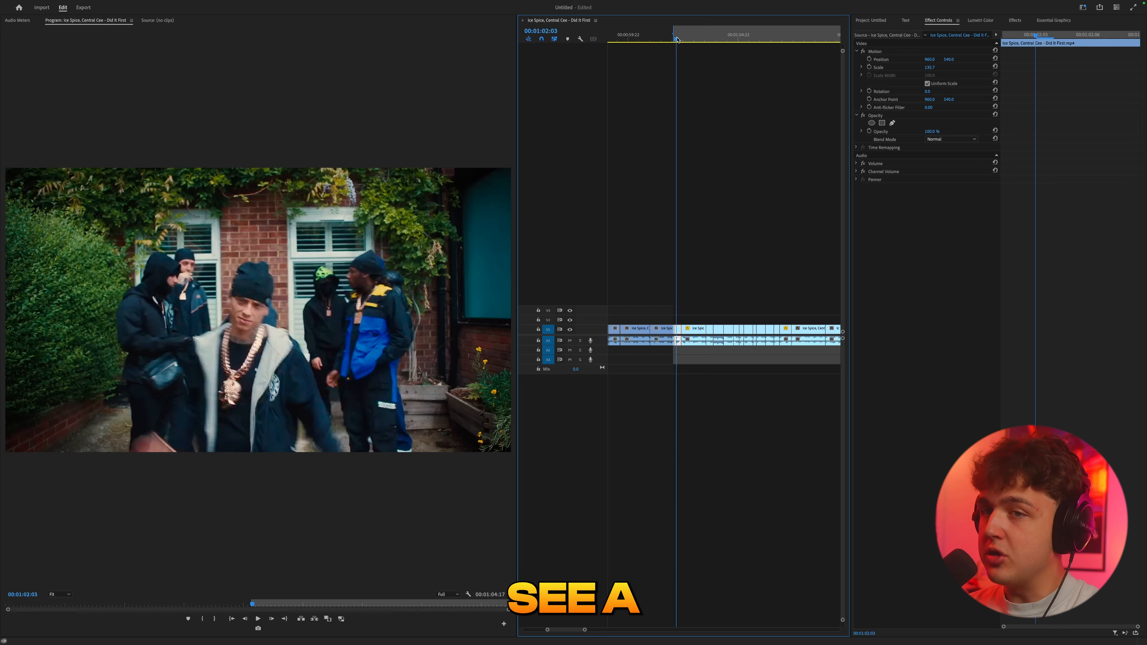
key(space)
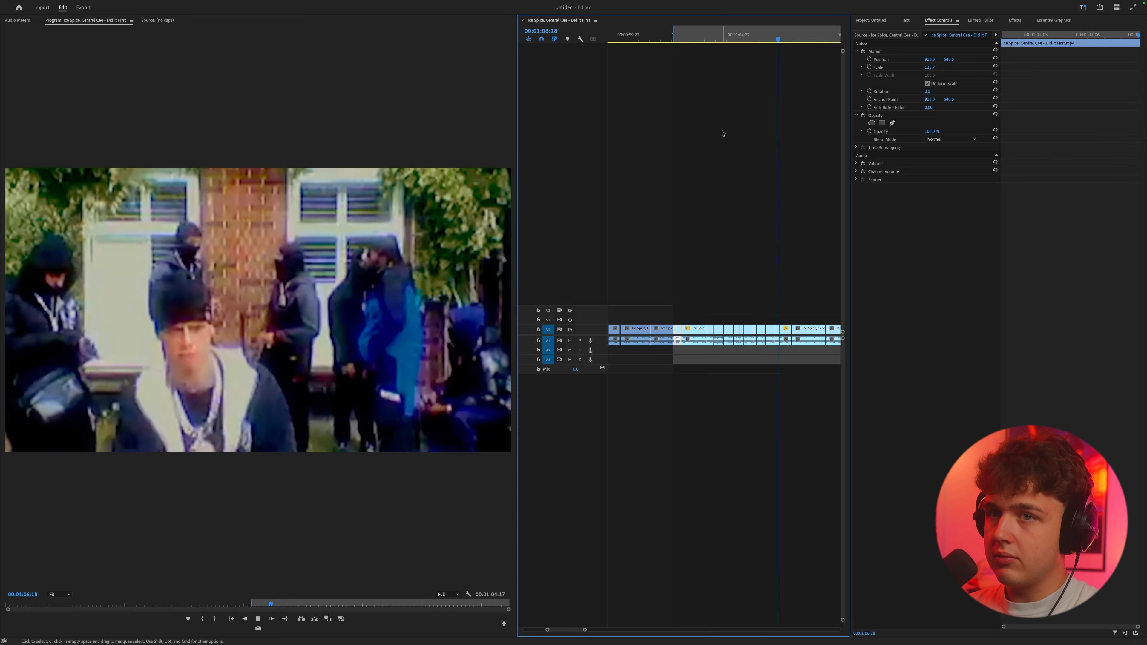
key(space)
click(675, 39)
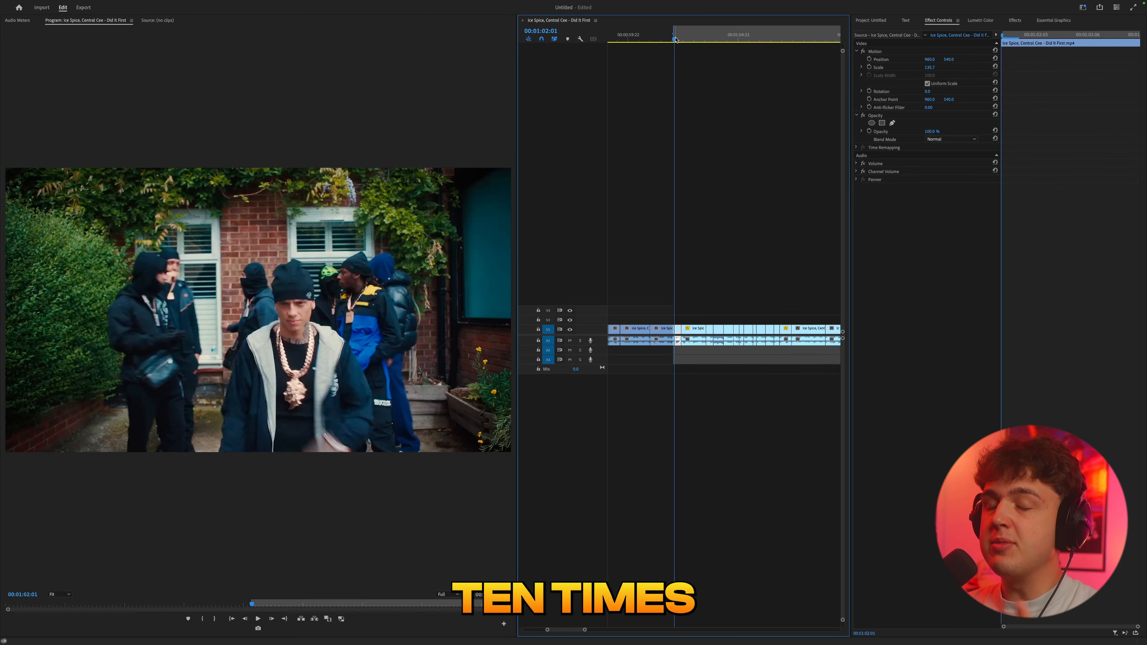
Step: Play back the transition with its layered woosh and riser sounds, starting from about 00:01:01:13
click(874, 20)
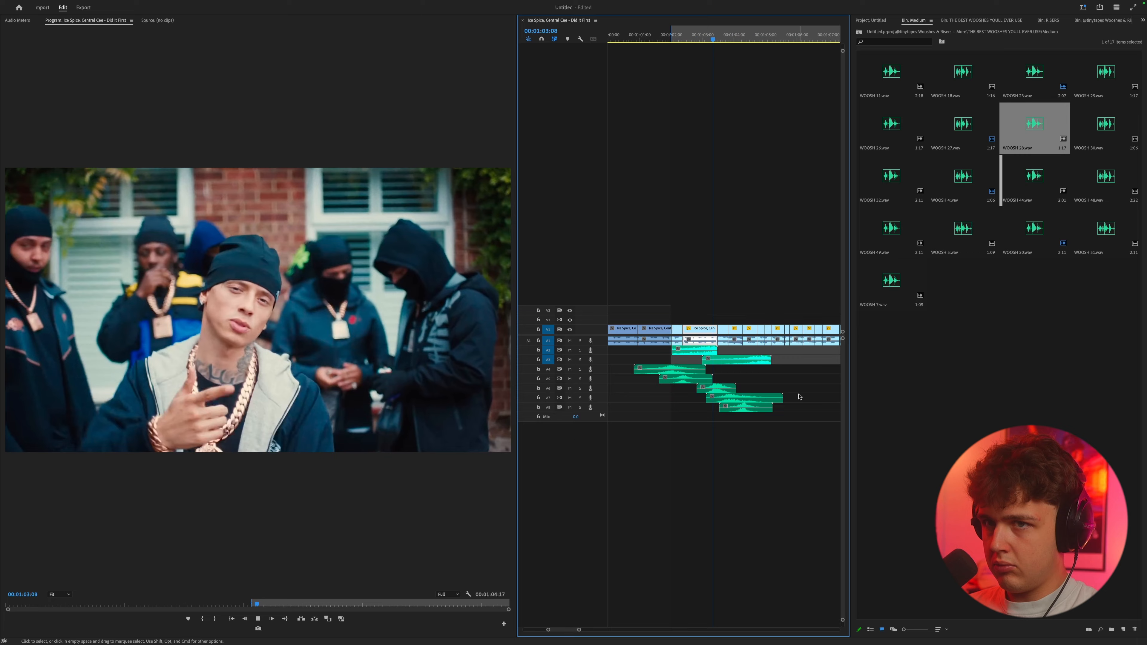
click(656, 36)
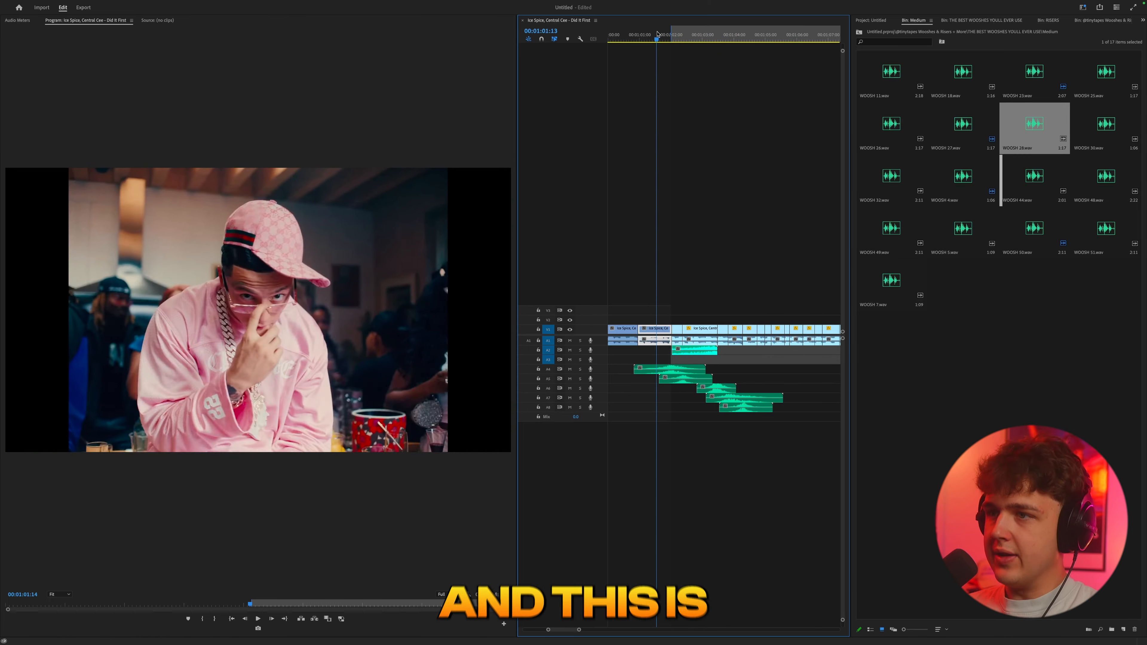
drag(656, 35, 660, 35)
key(space)
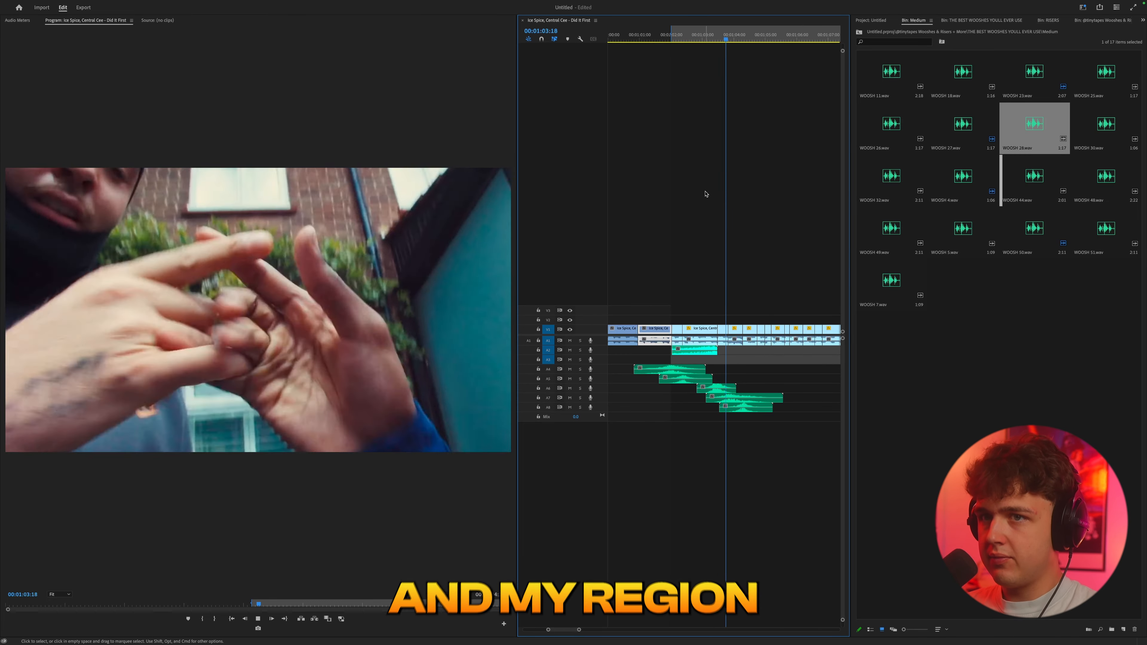
key(space)
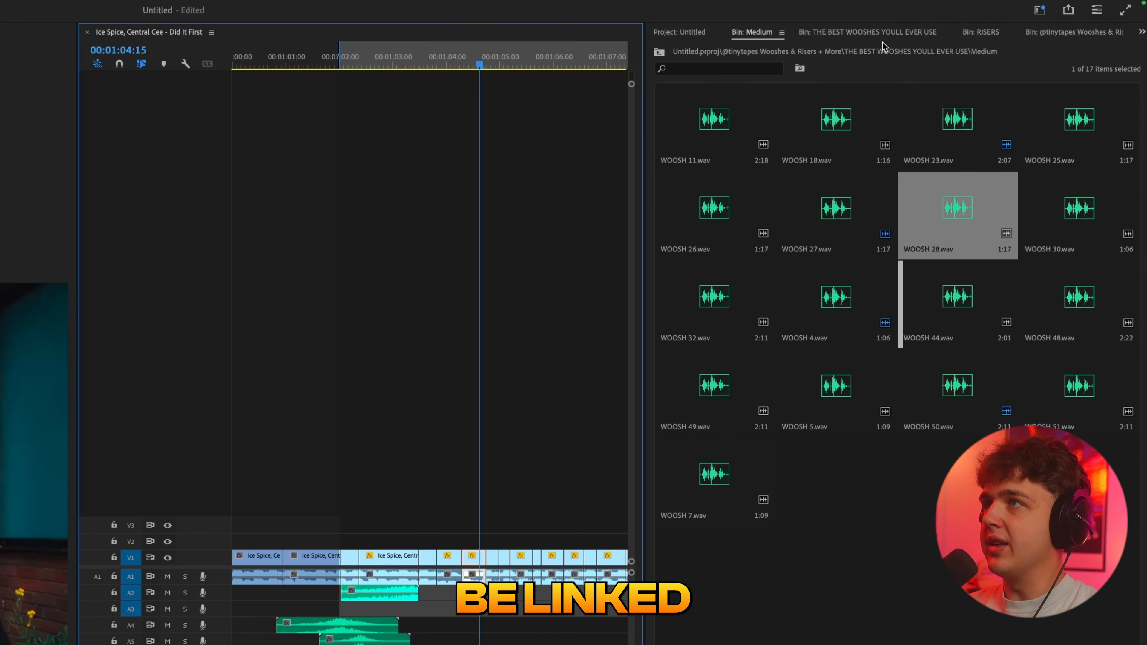
Step: Look through the Build Up, Fast, Medium and Slow folders in the THE BEST WOOSHES YOULL EVER USE bin
click(876, 32)
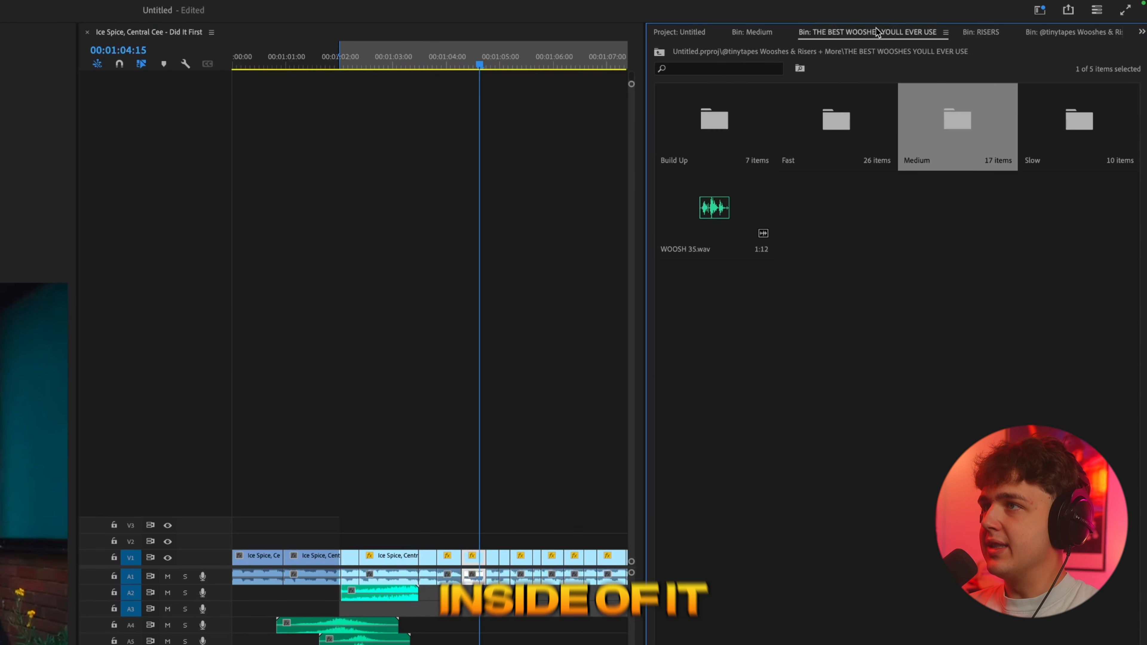
click(740, 112)
click(854, 127)
click(949, 126)
click(1063, 130)
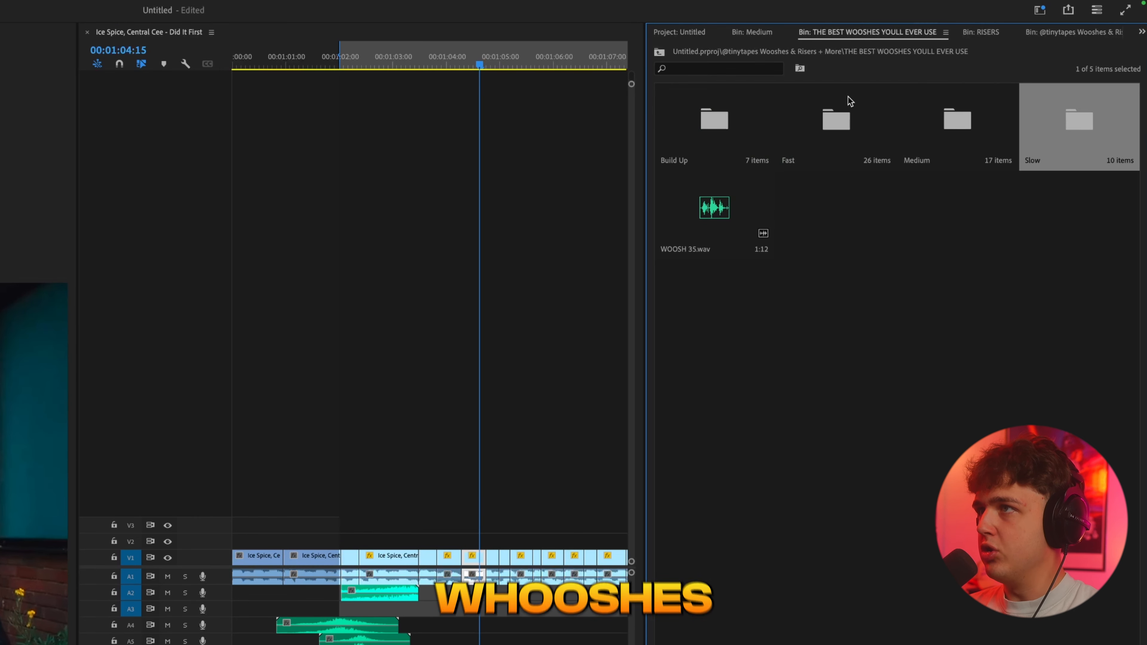
click(1108, 31)
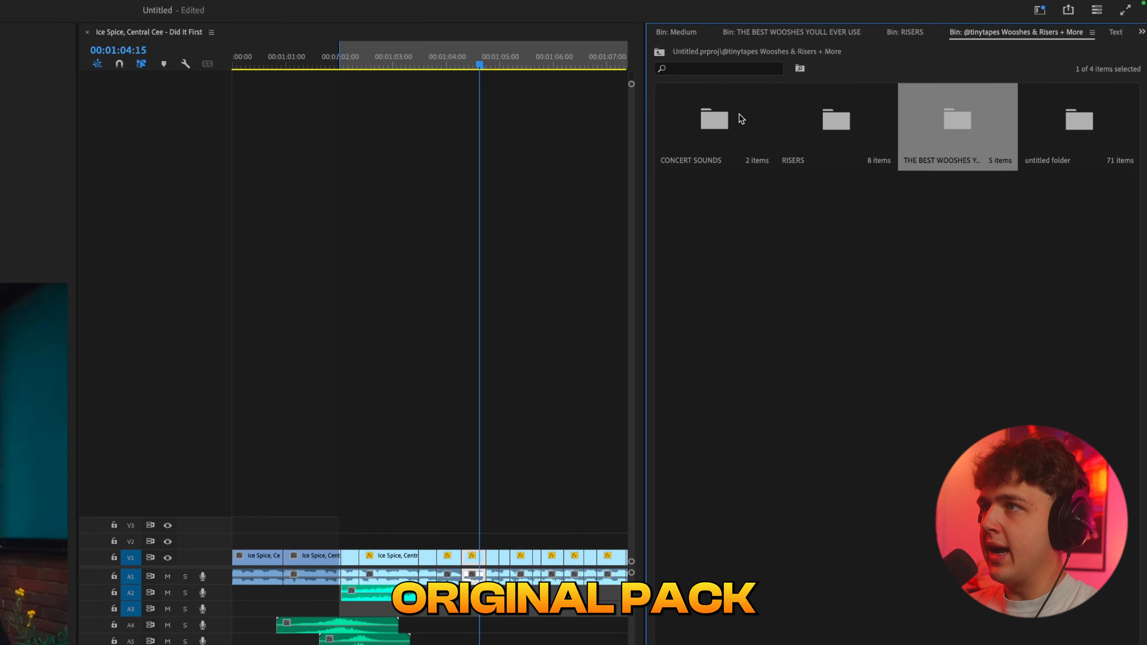
click(832, 131)
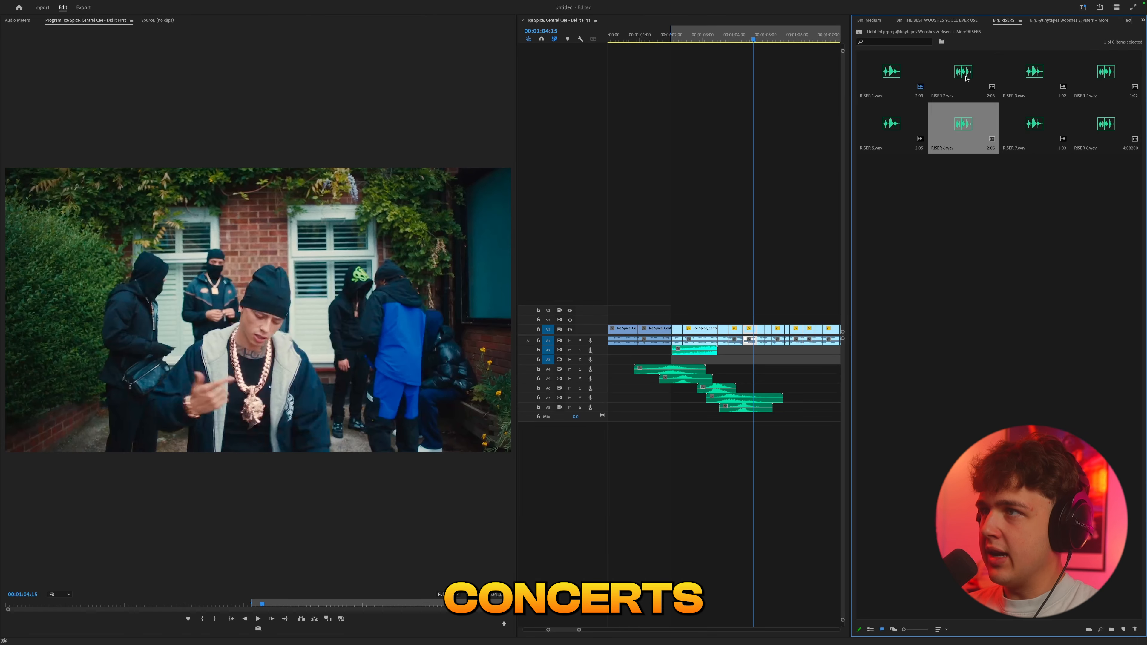
double_click(836, 125)
double_click(733, 119)
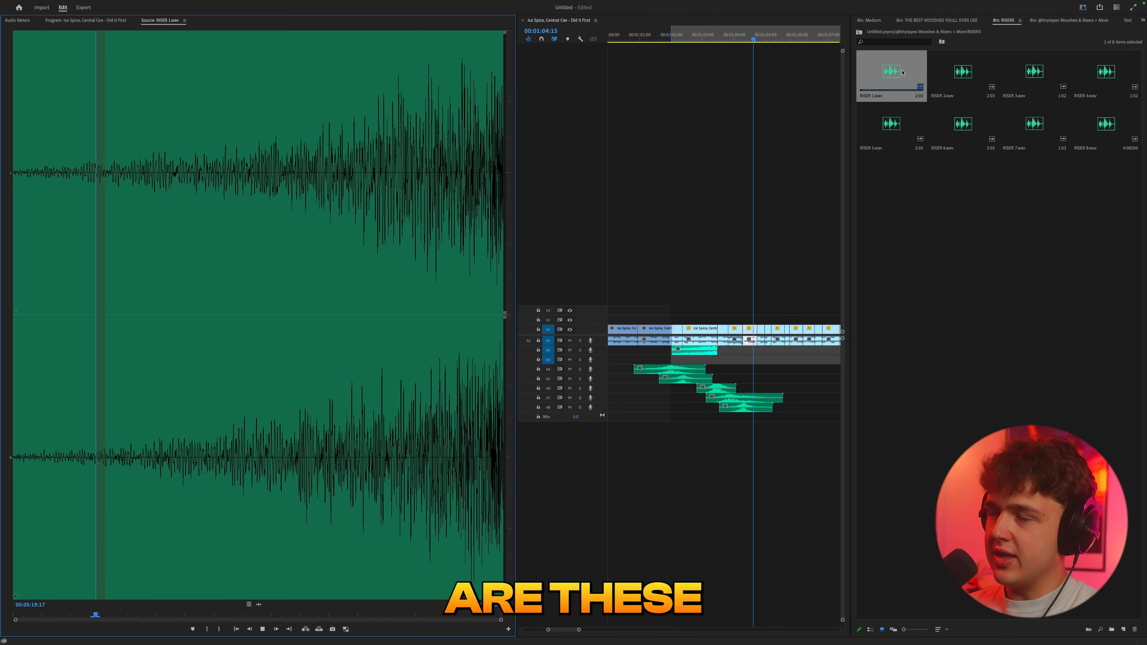
double_click(957, 127)
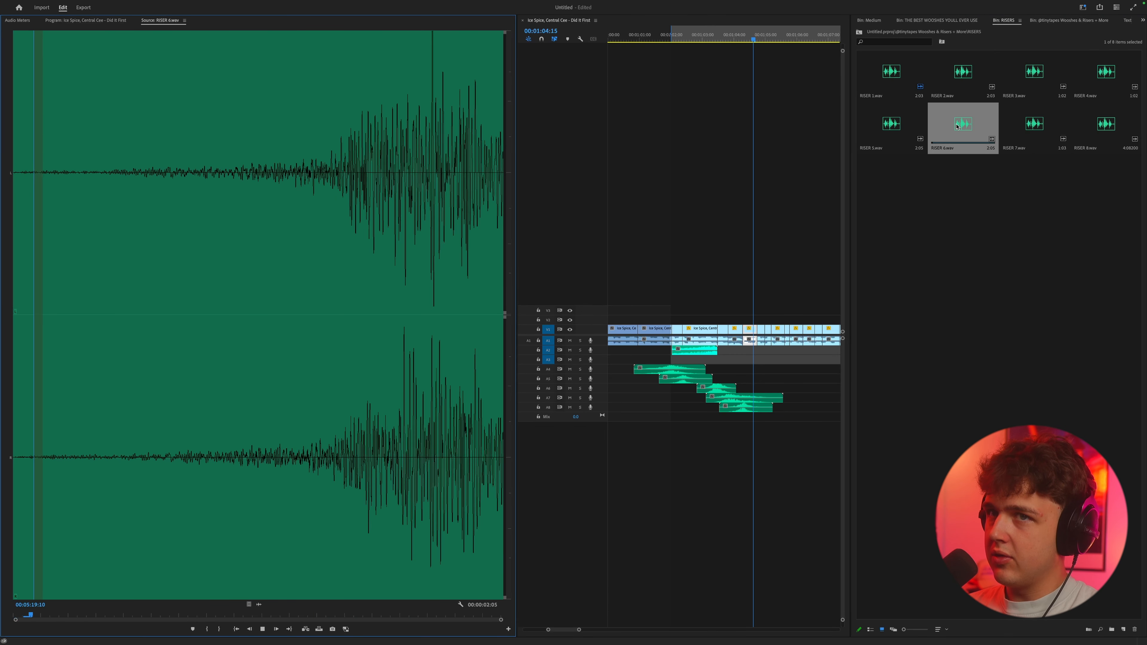
Step: Examine the riser clip on audio track A2 and its alignment with the video clips above it
click(690, 65)
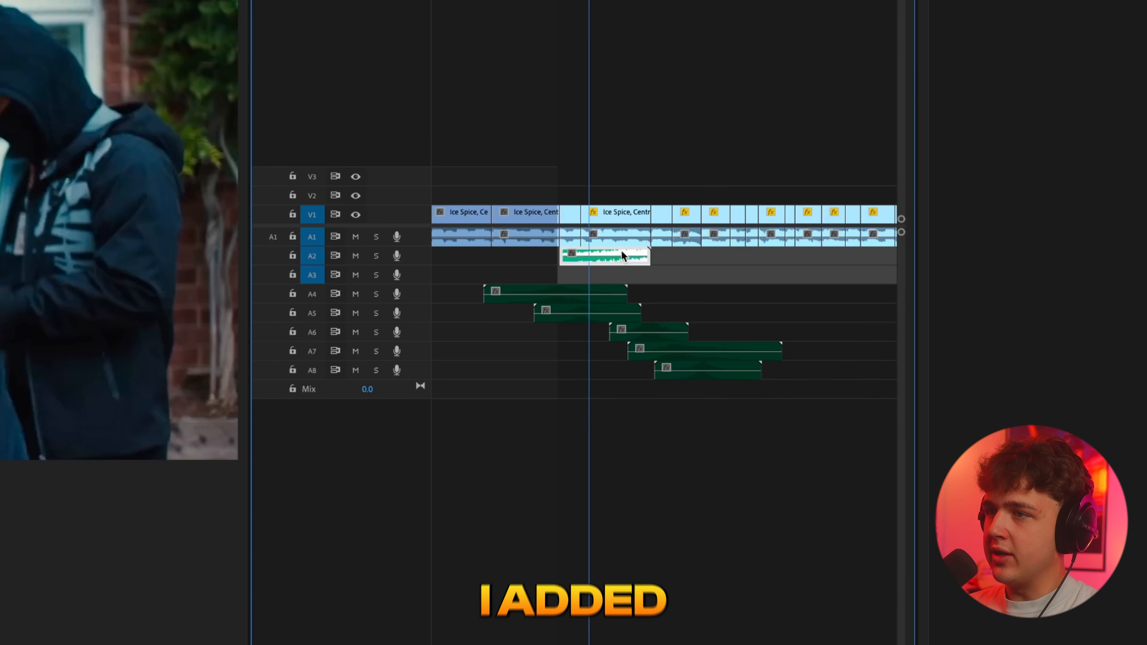
click(705, 351)
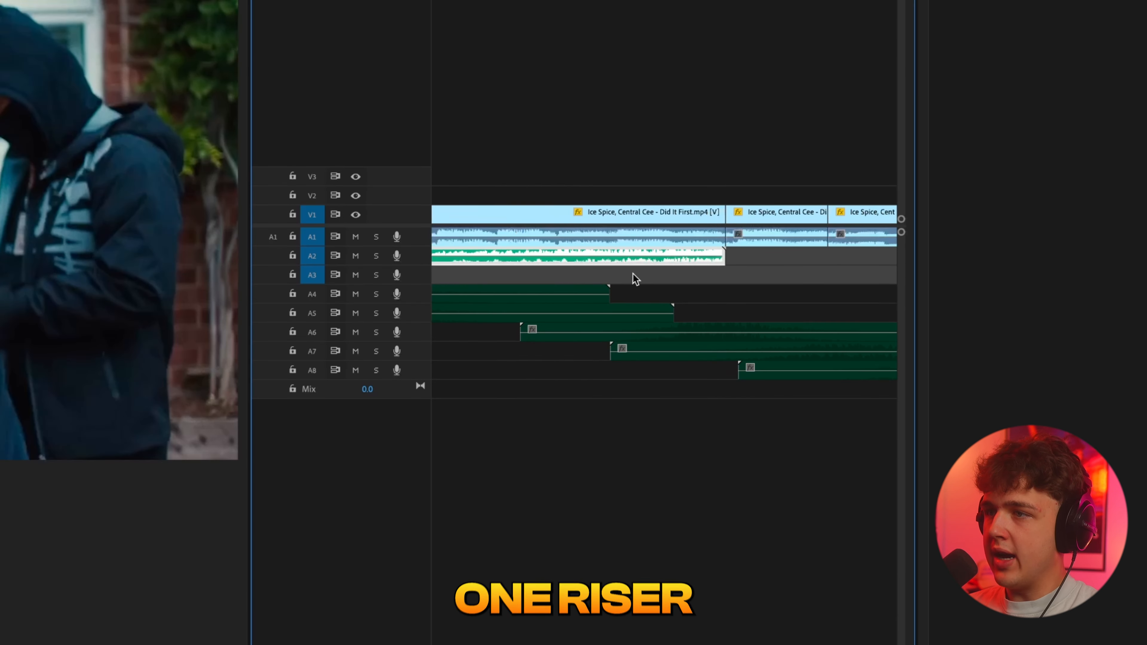
key(backslash)
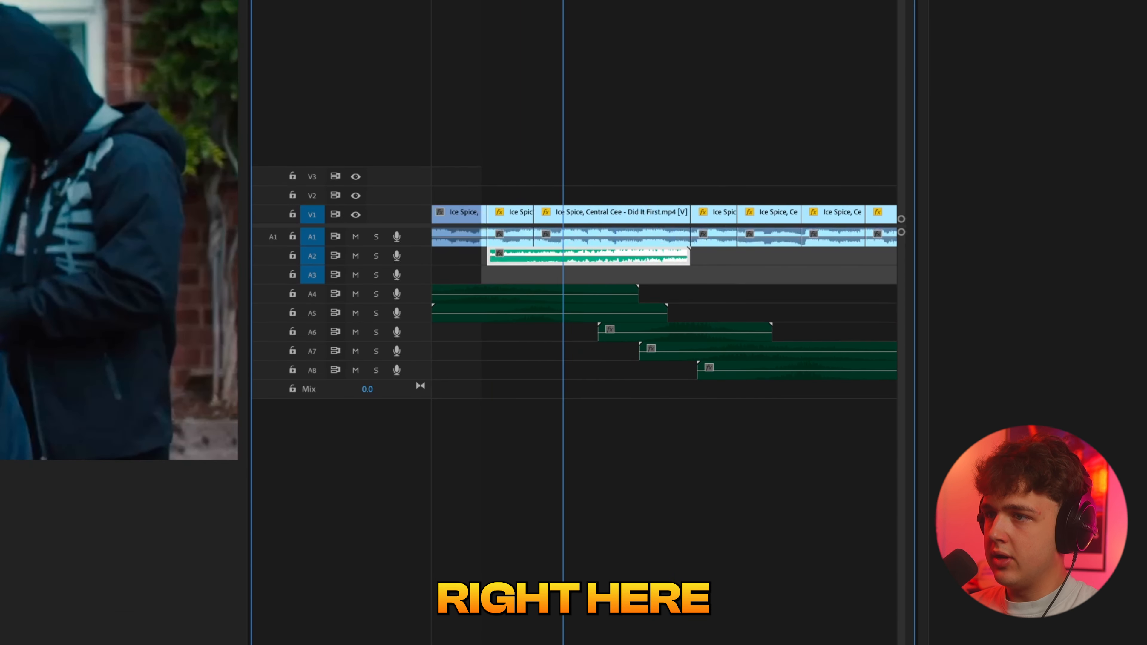
Step: Audition the woosh clips on tracks A4 to A8 against the video, and select the riser on A2
click(605, 294)
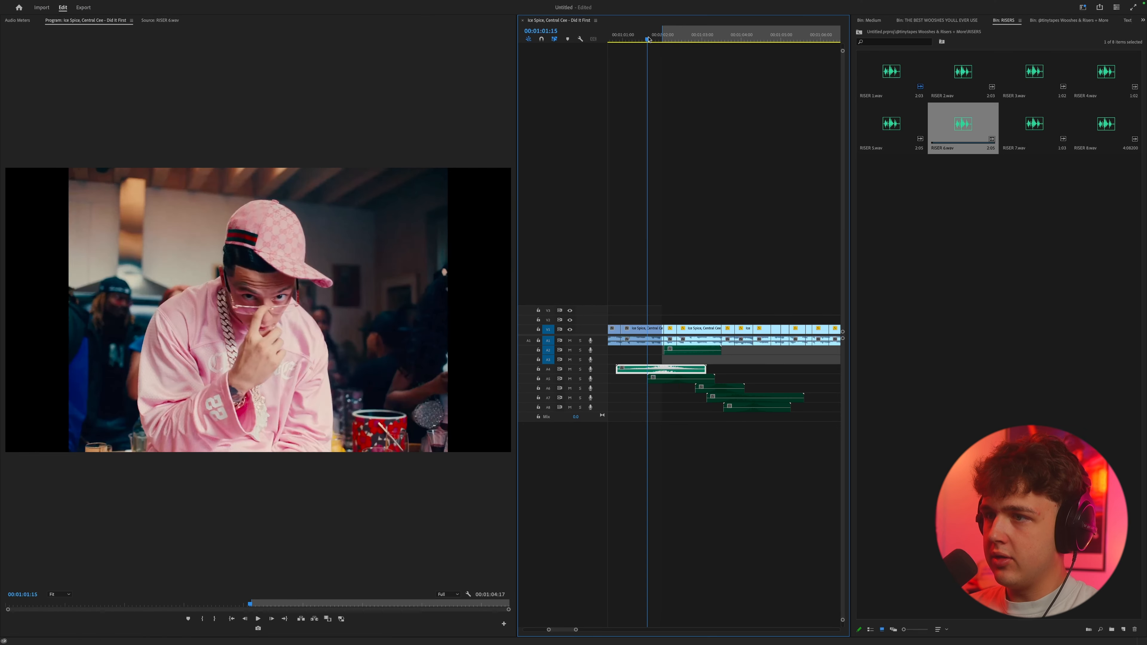
click(620, 313)
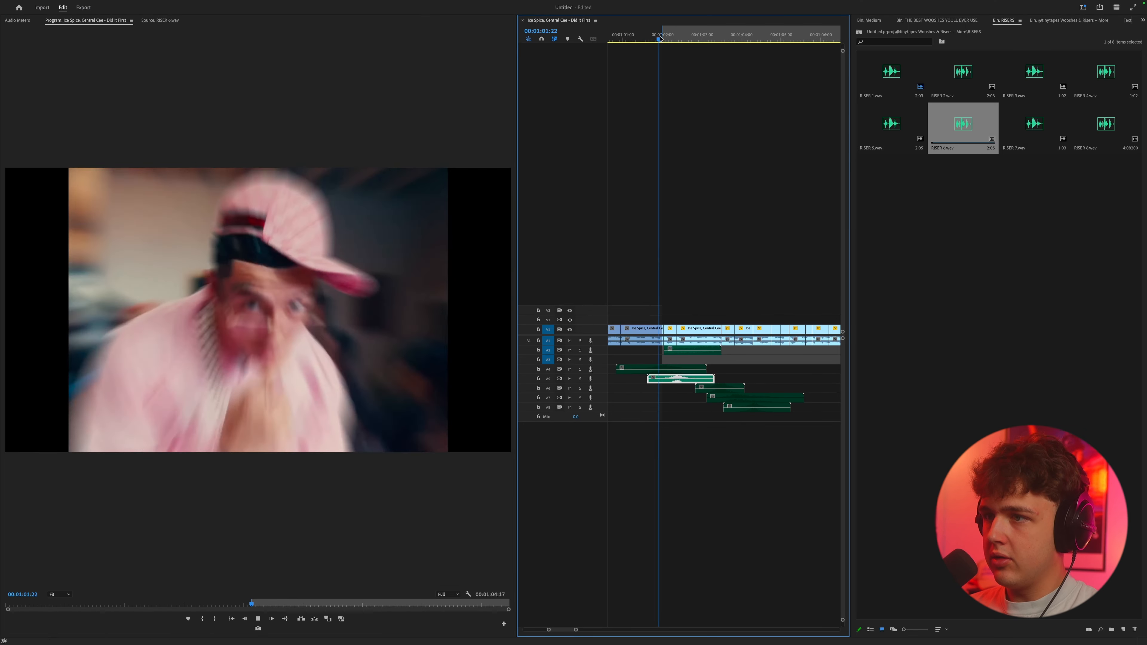
click(720, 388)
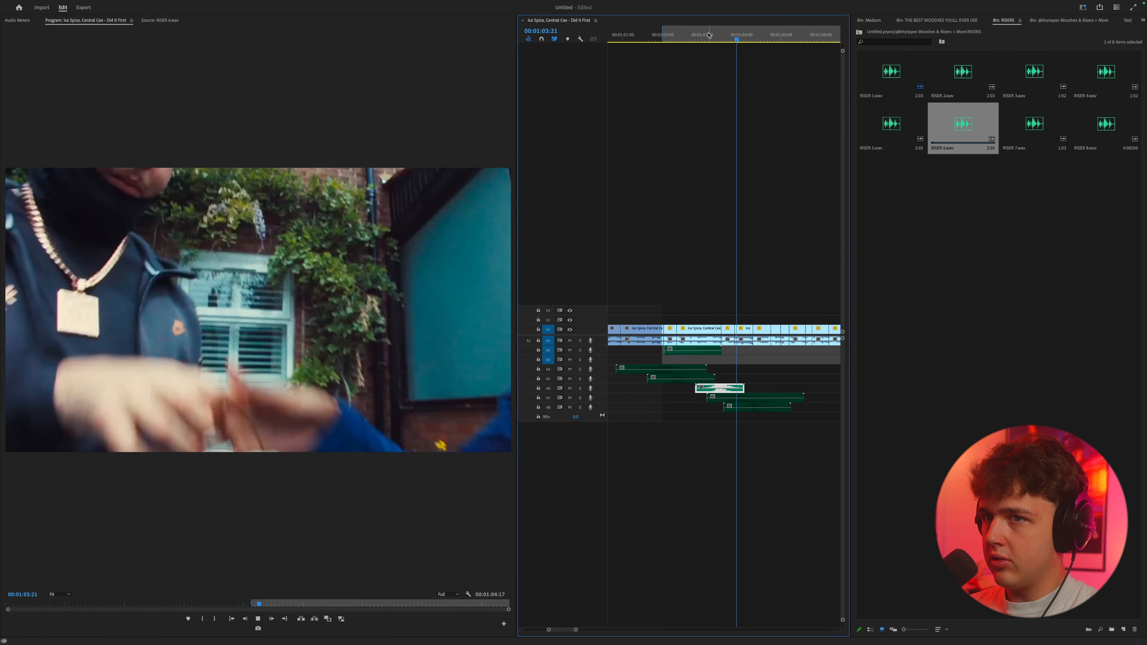
click(759, 397)
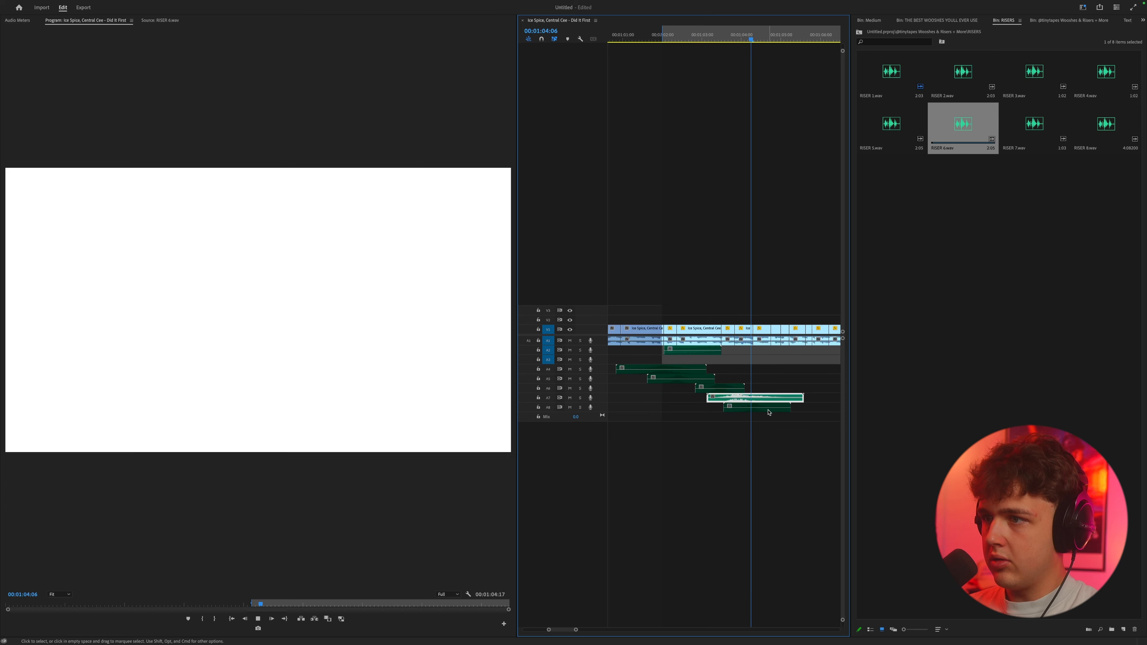
click(780, 229)
key(space)
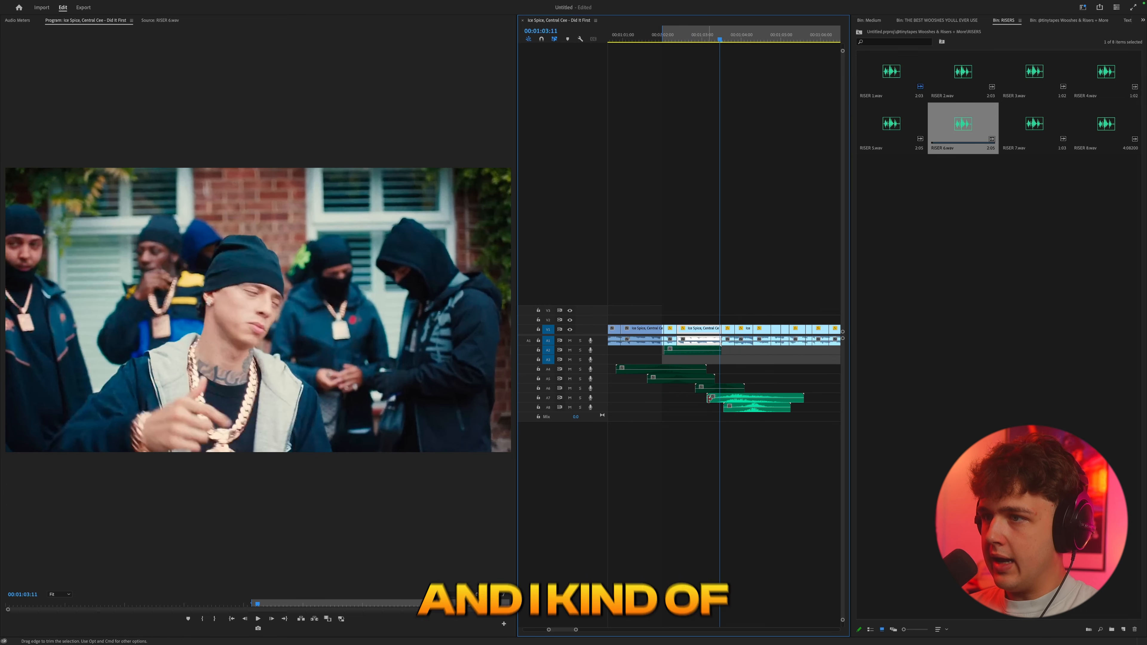
click(698, 350)
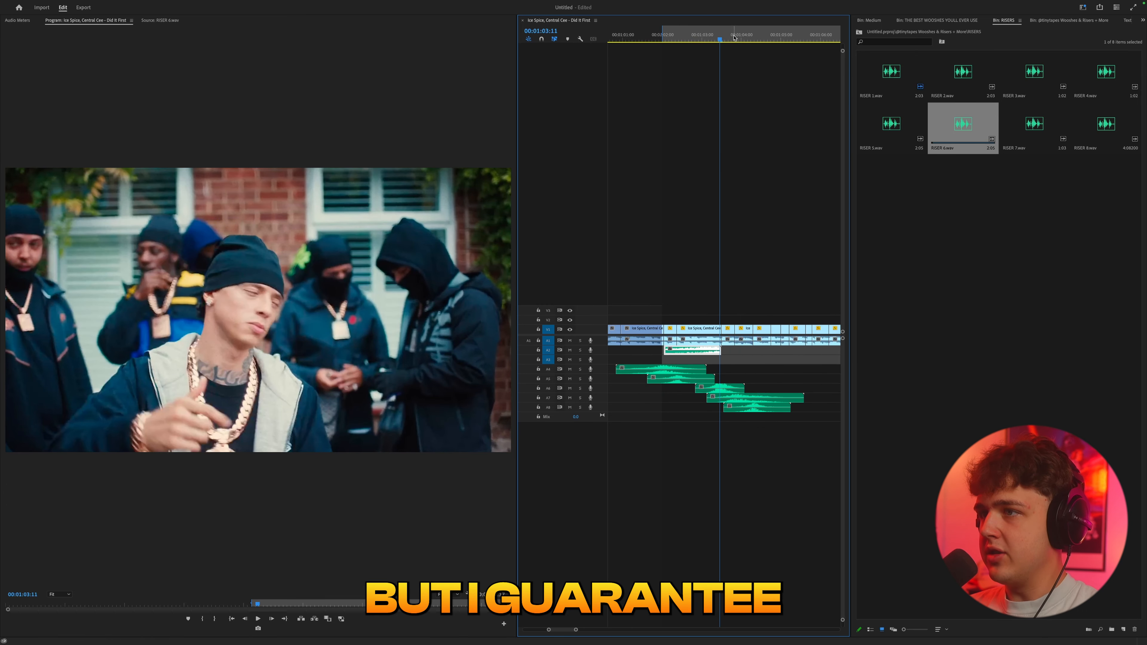
Step: Preview WOOSH 44.wav from the Medium bin and add it on new audio track A9, centred around 00:01:04:01
mouse_move(736, 39)
mouse_down()
mouse_move(757, 42)
mouse_move(727, 41)
mouse_move(743, 45)
mouse_up()
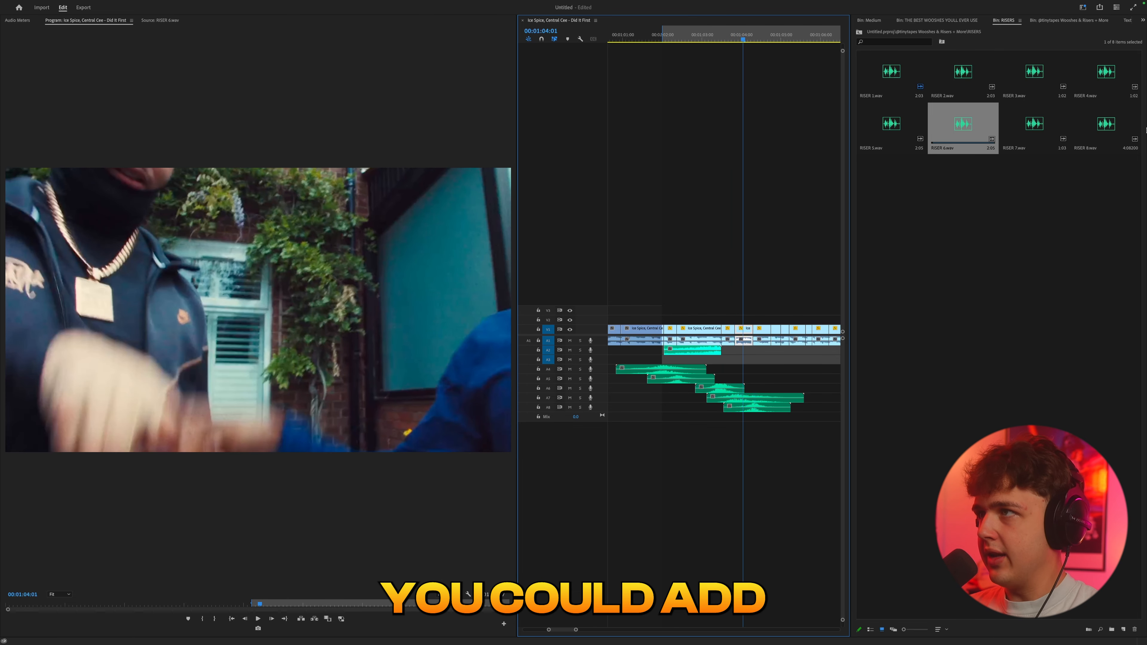
click(937, 20)
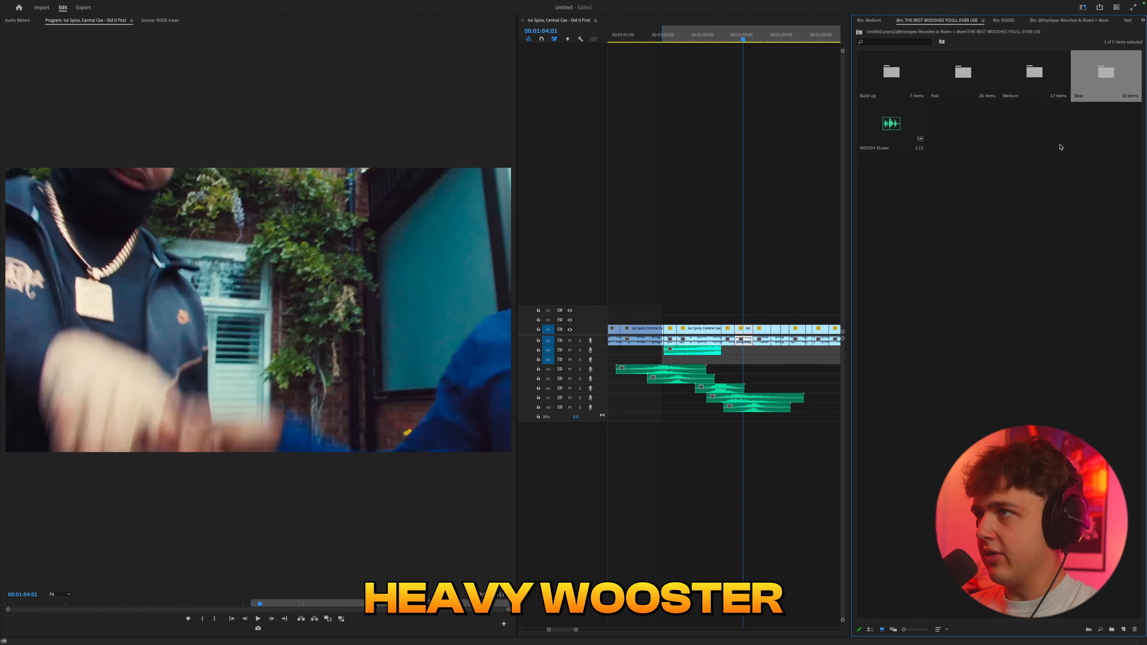
double_click(1034, 71)
double_click(1034, 176)
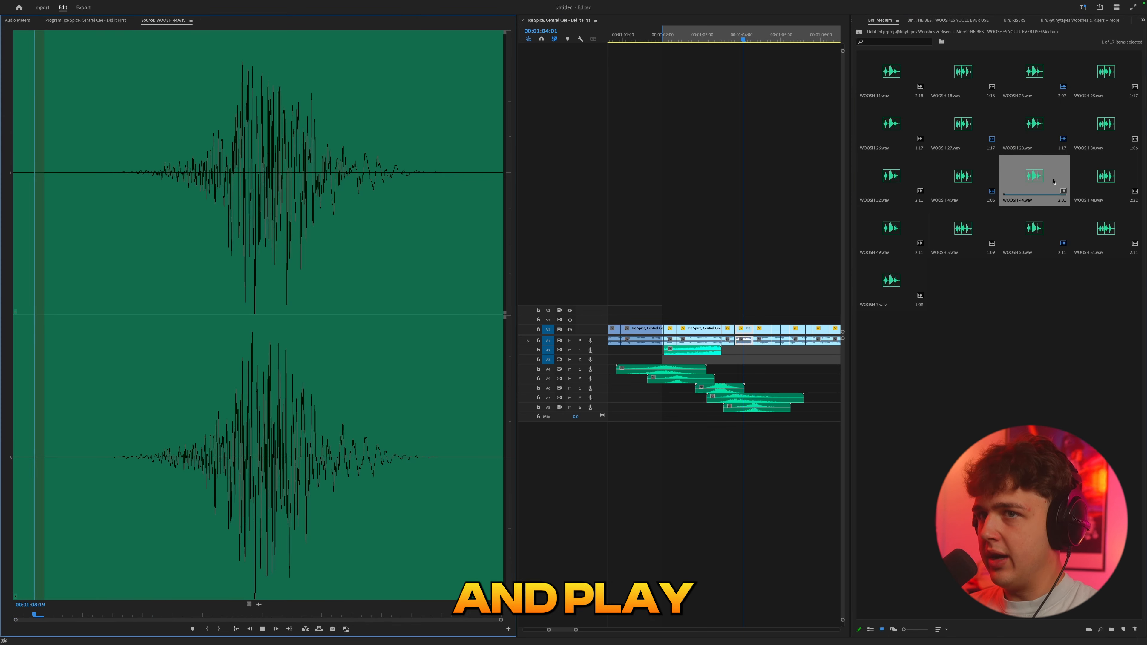
key(space)
drag(1039, 181, 727, 428)
Step: Isolate the new woosh on A9 by disabling the clips on A6 to A8, and shift it slightly earlier while checking playback
click(759, 399)
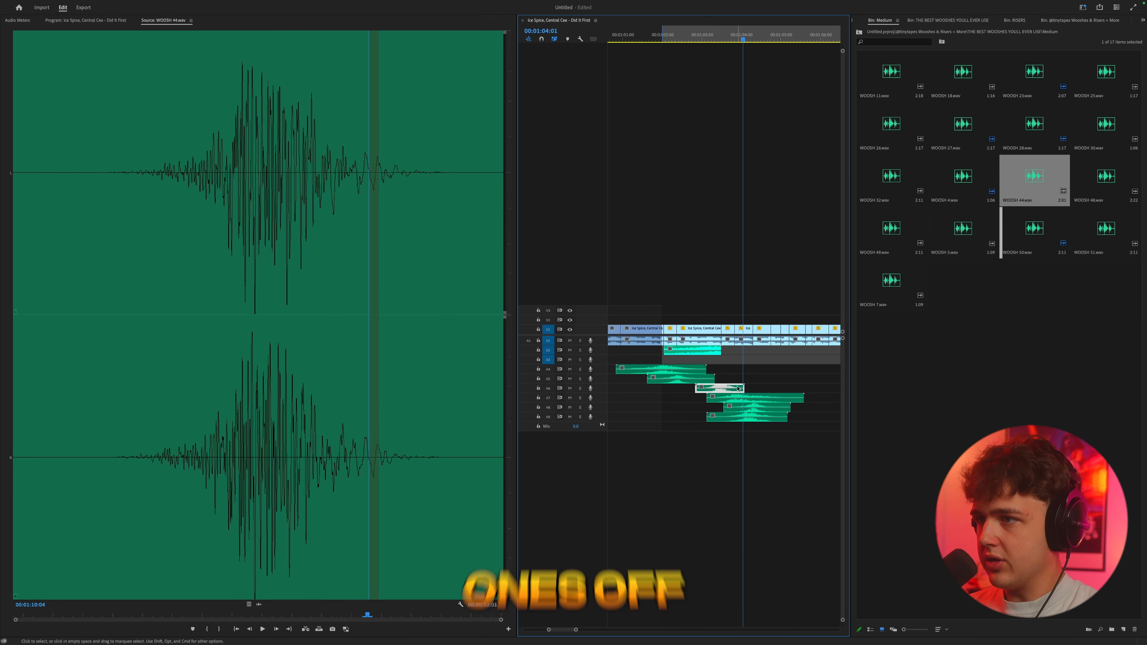
click(729, 88)
key(space)
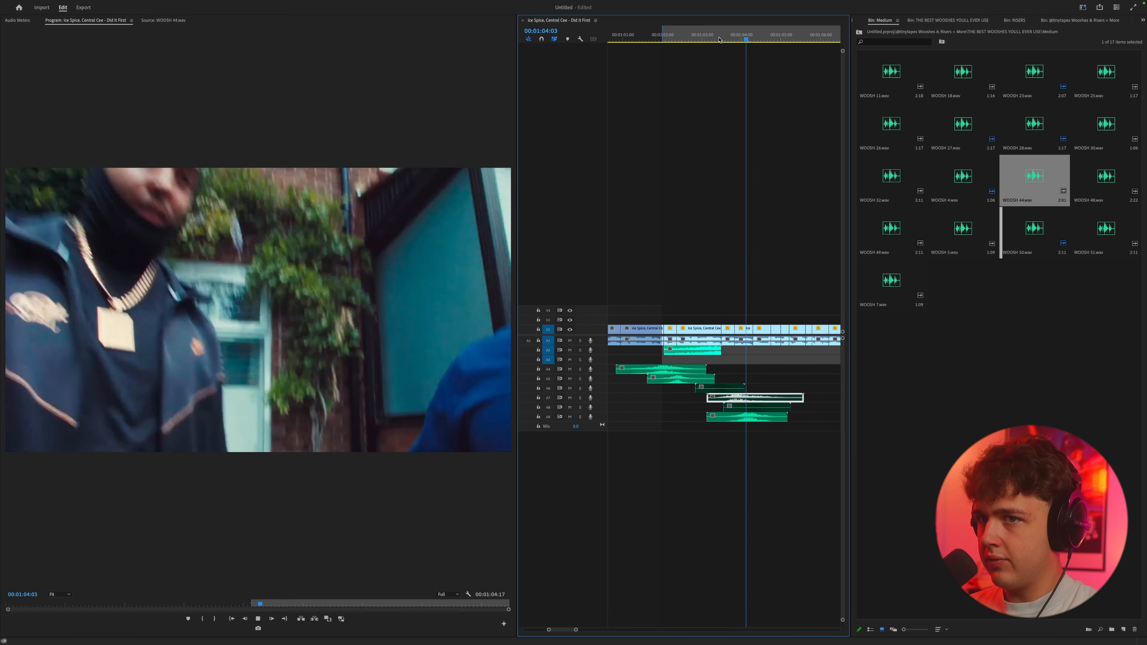
drag(756, 418, 751, 418)
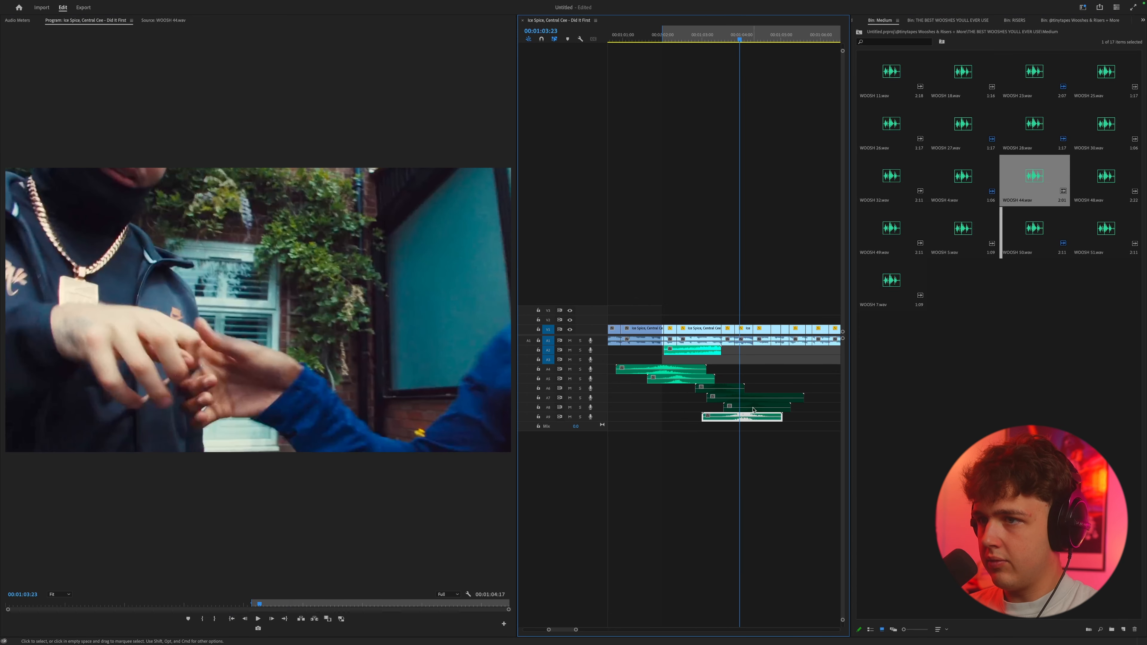
key(space)
key(space)
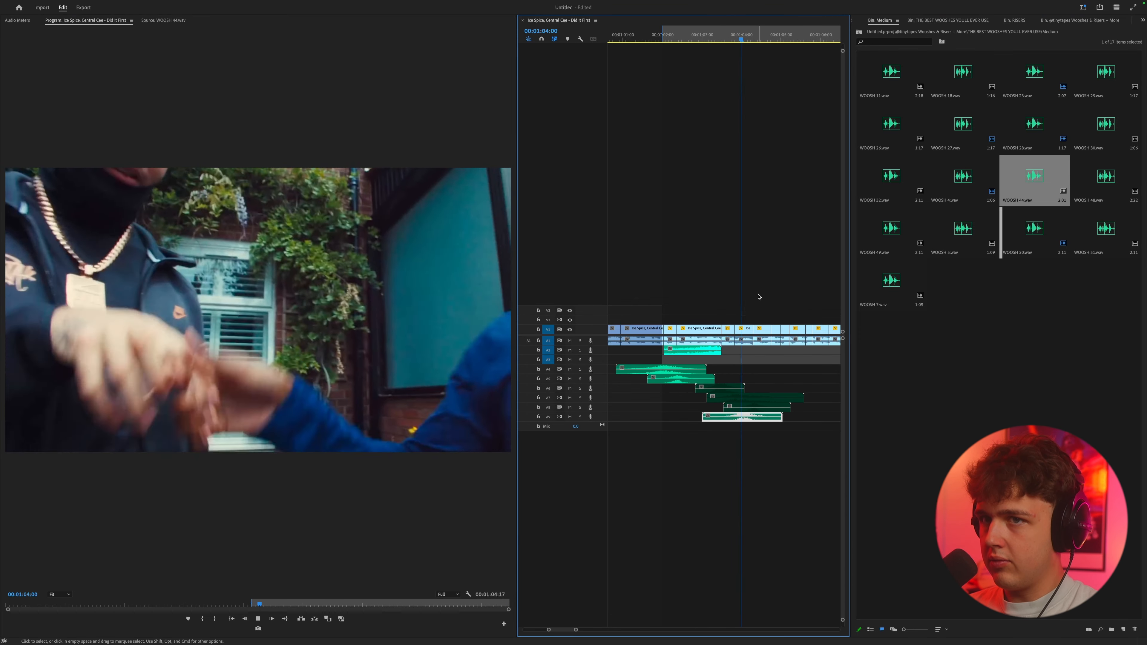
key(space)
Step: Play the transition from about 00:01:03:13 with the woosh clips on A7, A8 and A9 enabled together
click(731, 35)
key(space)
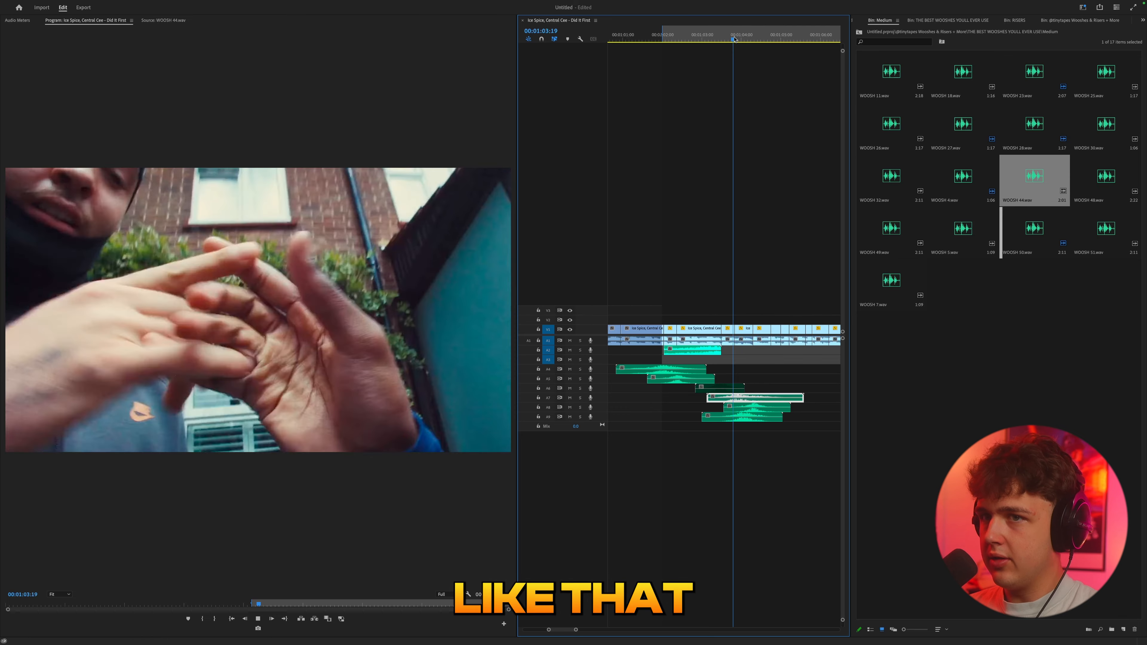
click(724, 35)
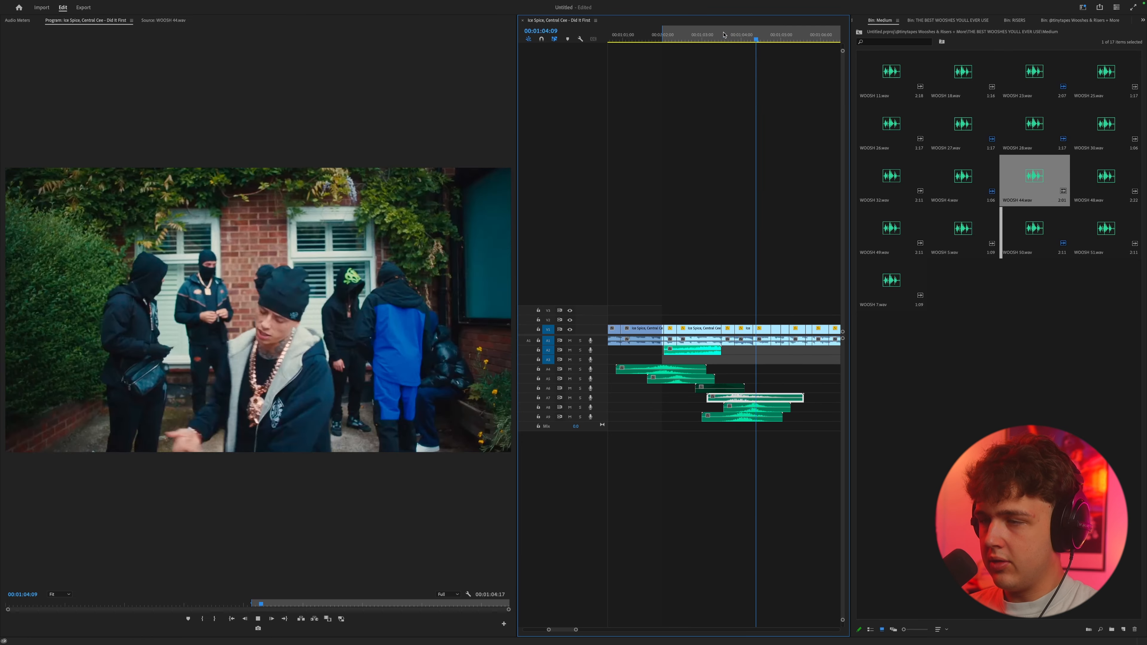
key(space)
Step: Disable the sound effect clips on A2 and A4 to A9, and return the playhead to 00:01:02:01
click(752, 406)
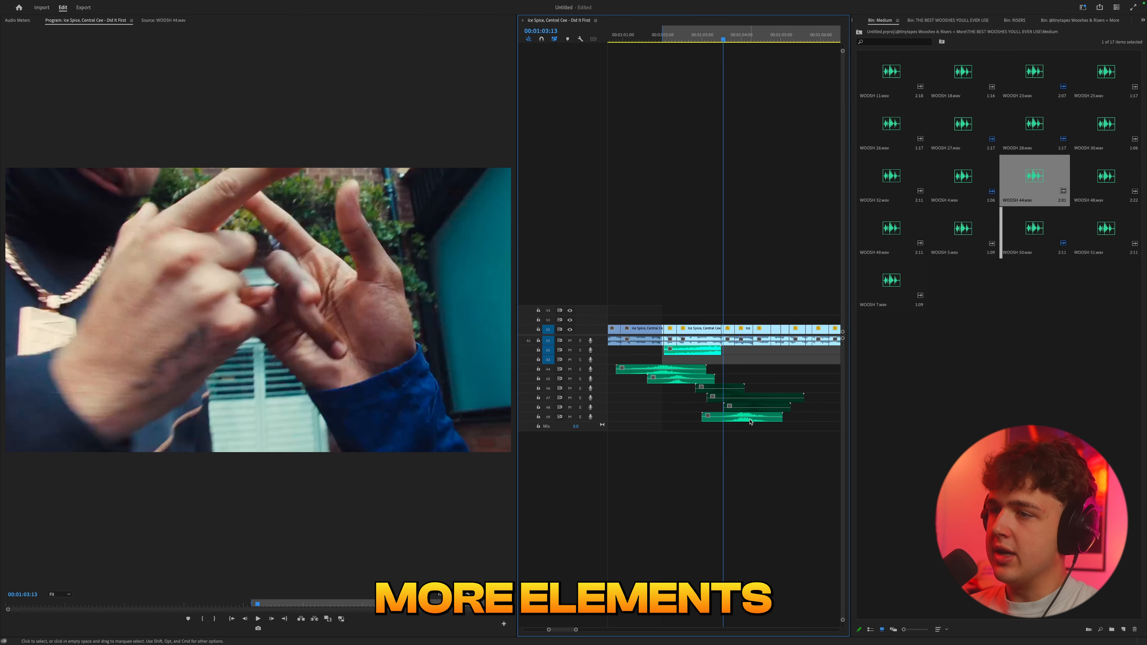
click(684, 379)
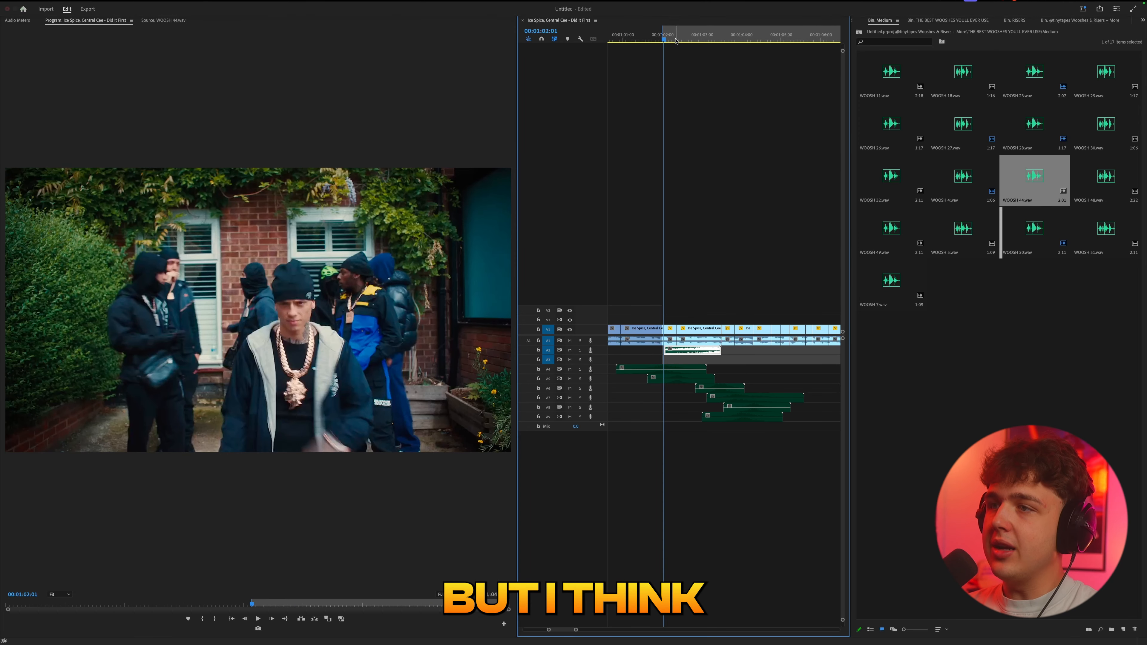
click(676, 40)
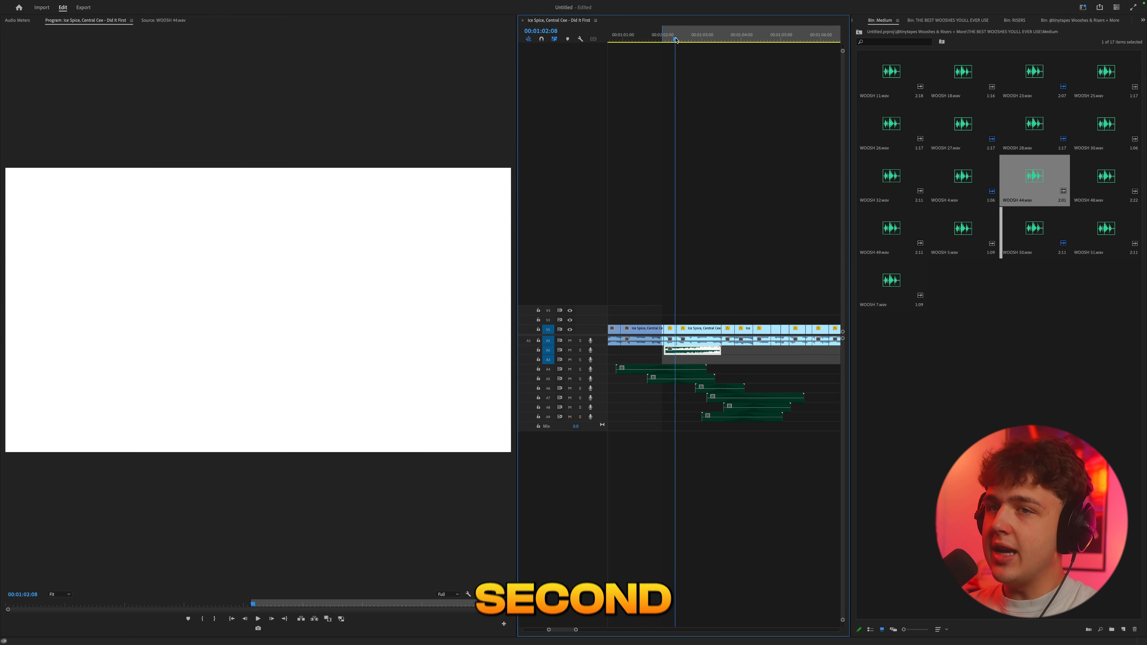
drag(675, 40, 665, 40)
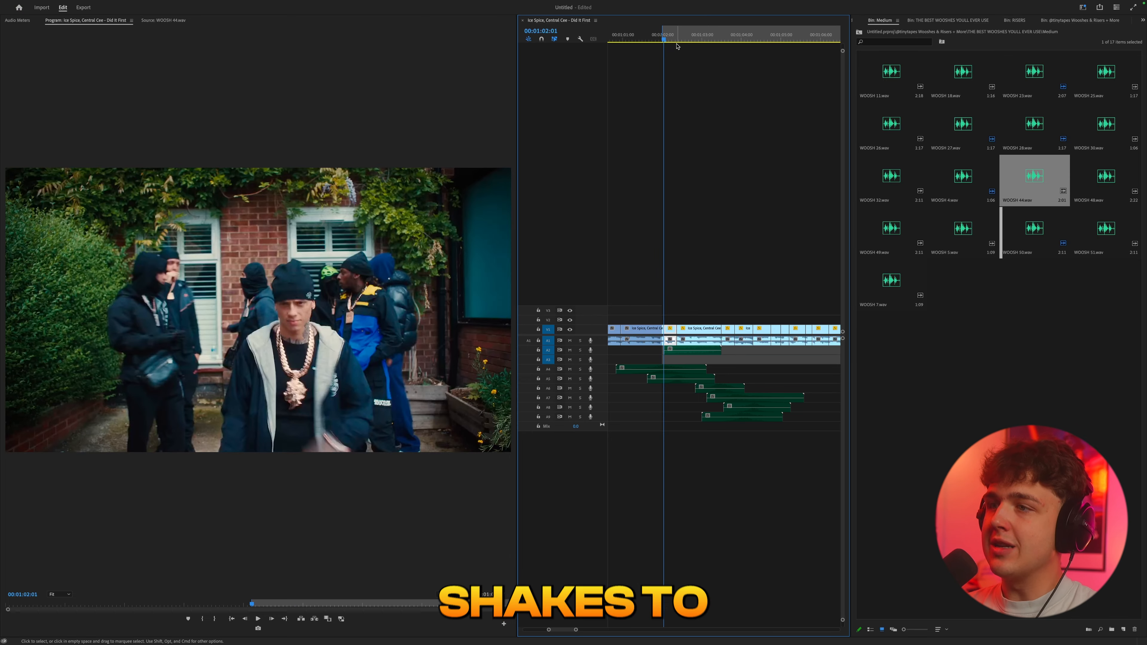
Step: Create a 1920 × 1080 adjustment layer with a 23.976 fps timebase and square pixels in the project
drag(695, 40, 665, 64)
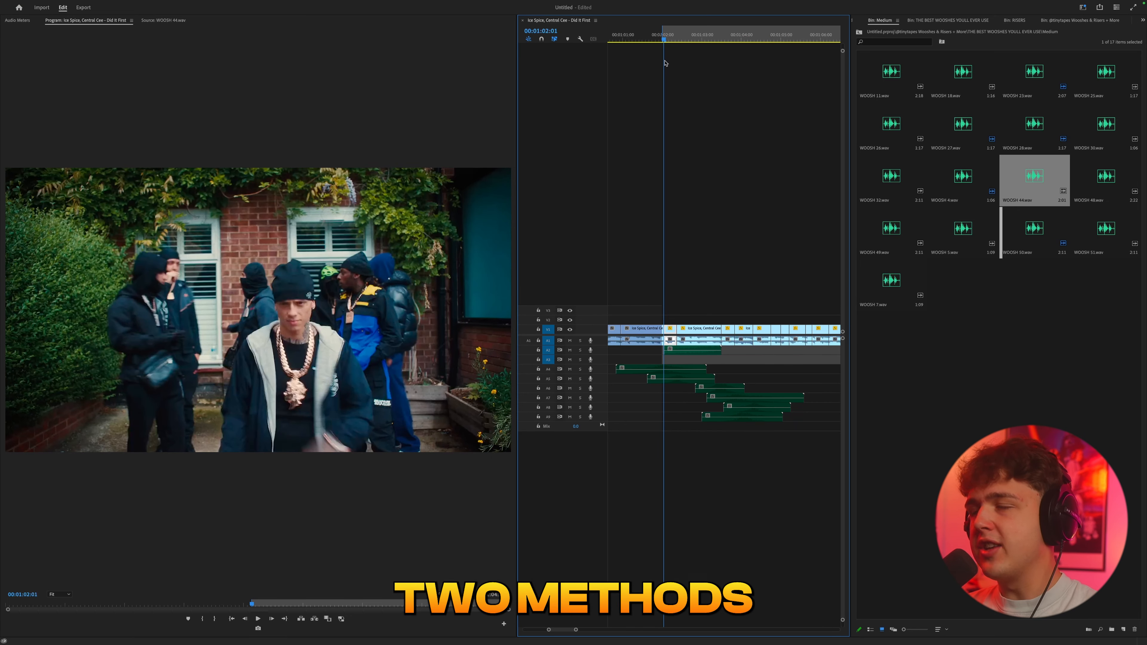
click(1142, 21)
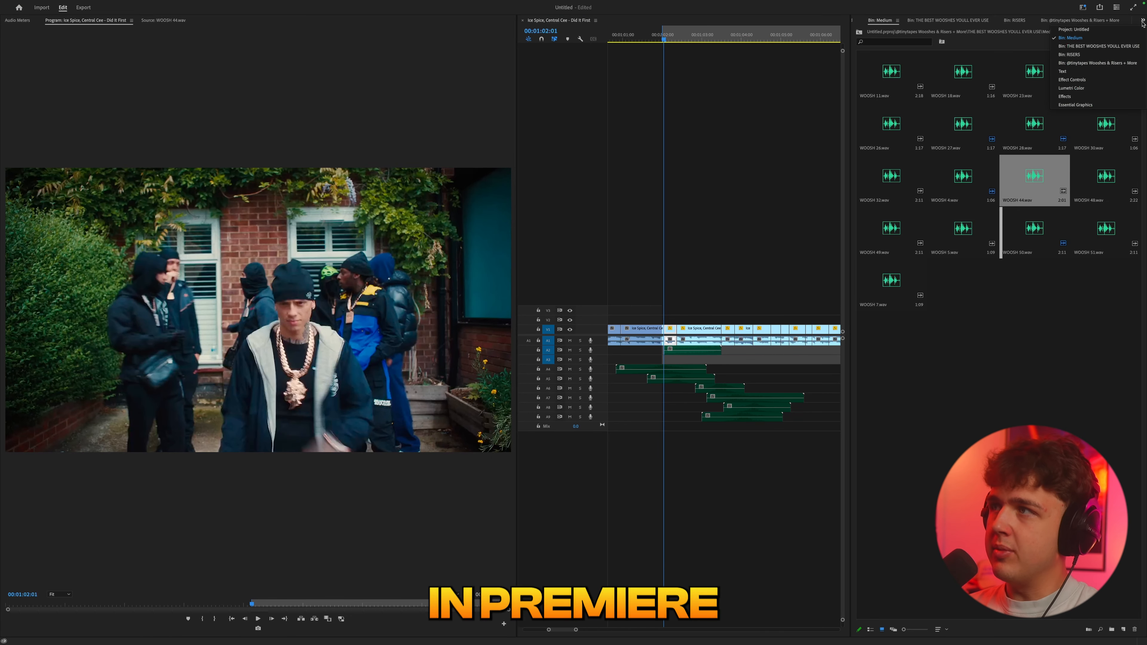
click(1134, 30)
click(1082, 169)
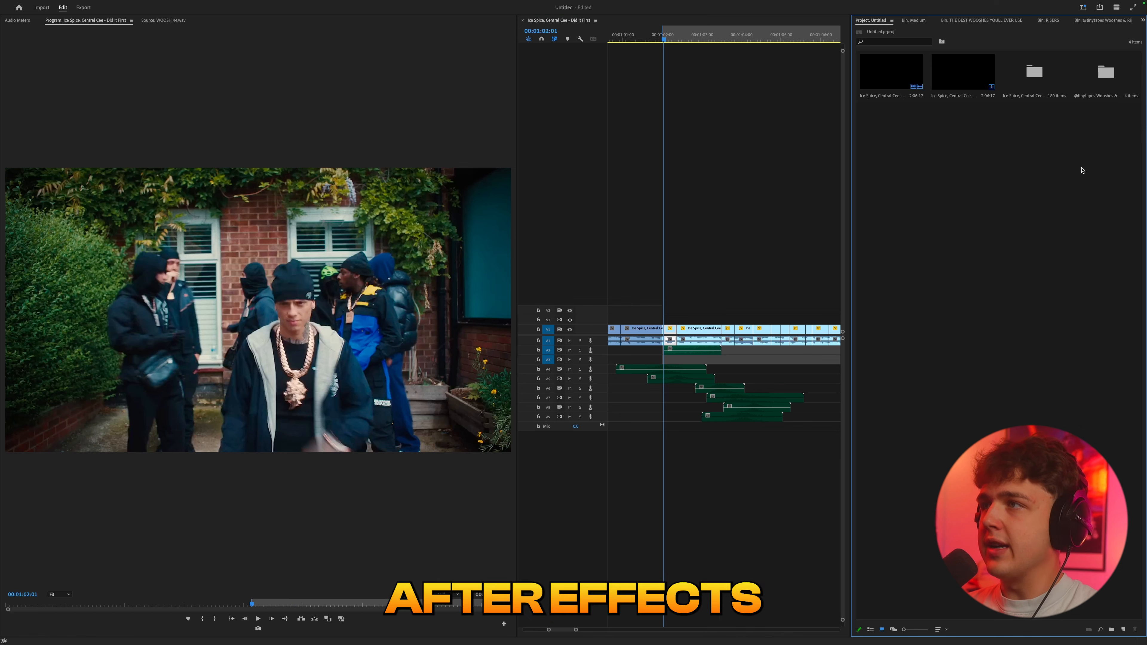
right_click(1021, 154)
mouse_move(1045, 189)
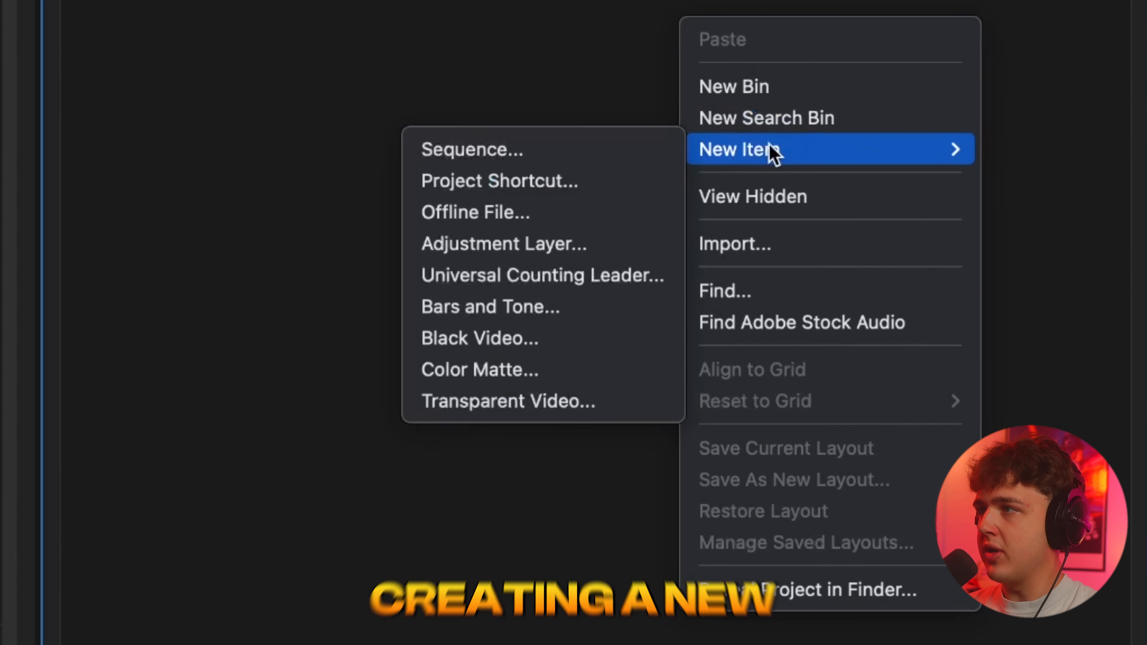
click(520, 246)
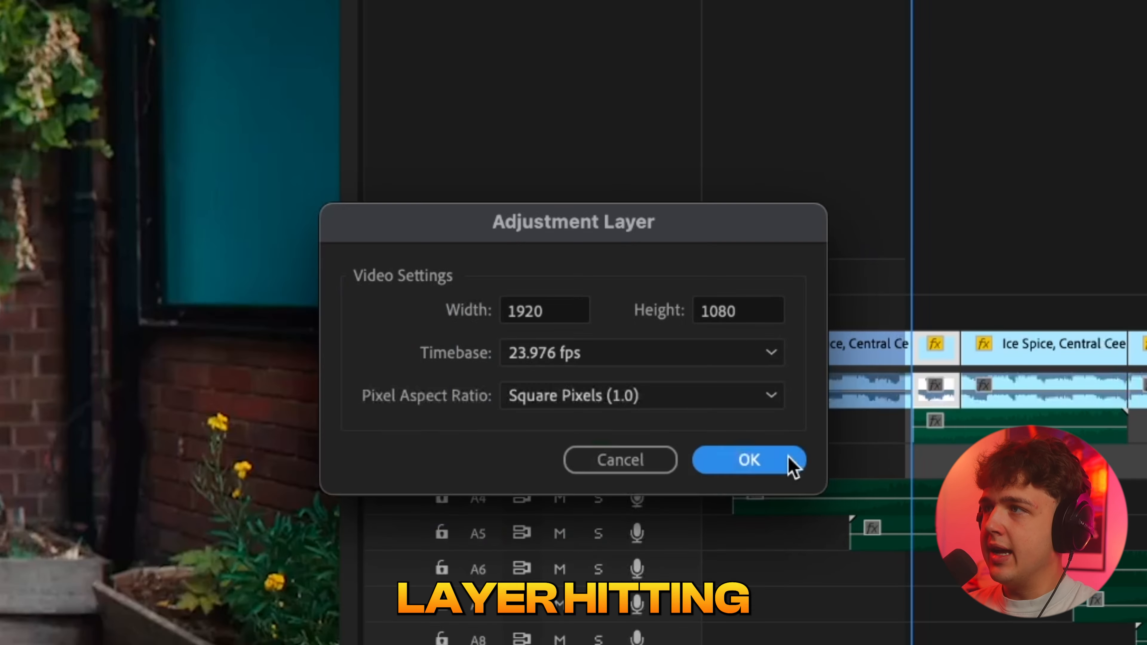
click(786, 462)
Step: Place short adjustment layers on V2 over the cuts near 00:01:02:01, 00:01:02:09 and 00:01:03:12
drag(1146, 0, 1002, 190)
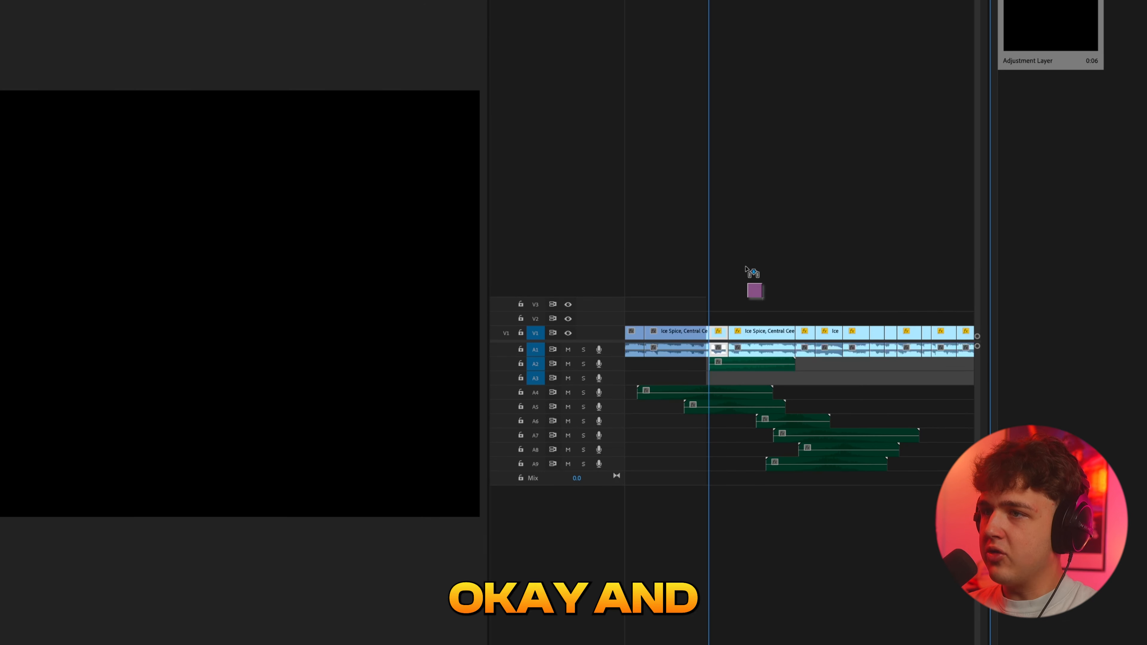
key(=)
drag(708, 320, 906, 314)
scroll(774, 318, down, 2)
Step: Step frame by frame from the start to the end of the first adjustment layer on V2 to check its length
click(721, 0)
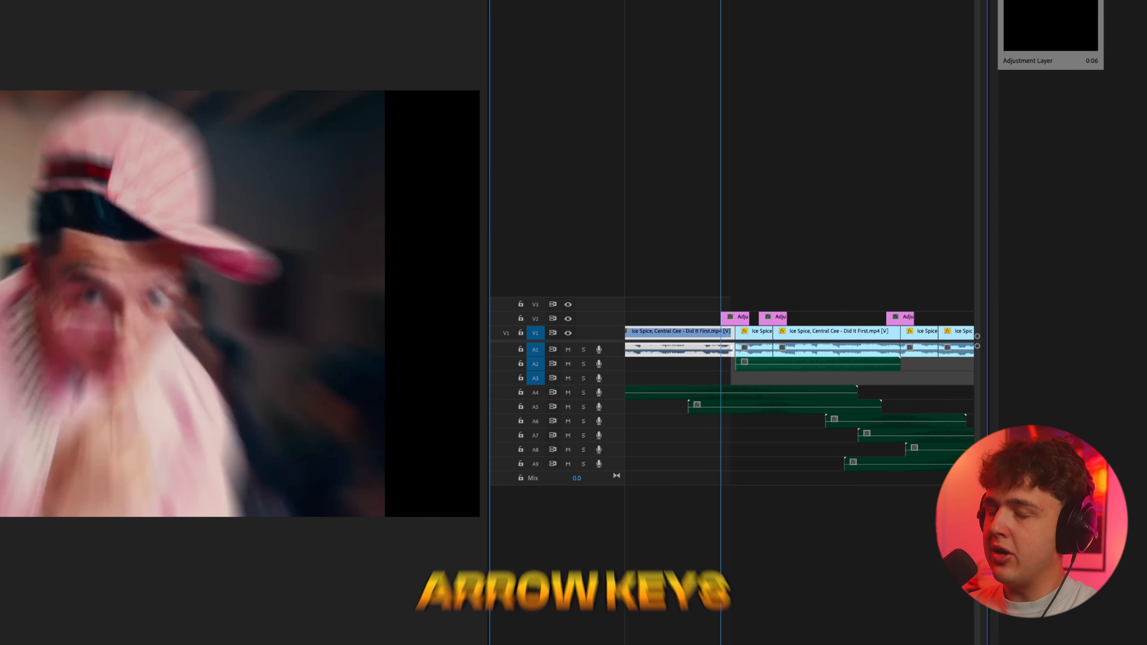
key(Right)
key(Right)
key(Right)
key(Right)
key(Right)
key(Right)
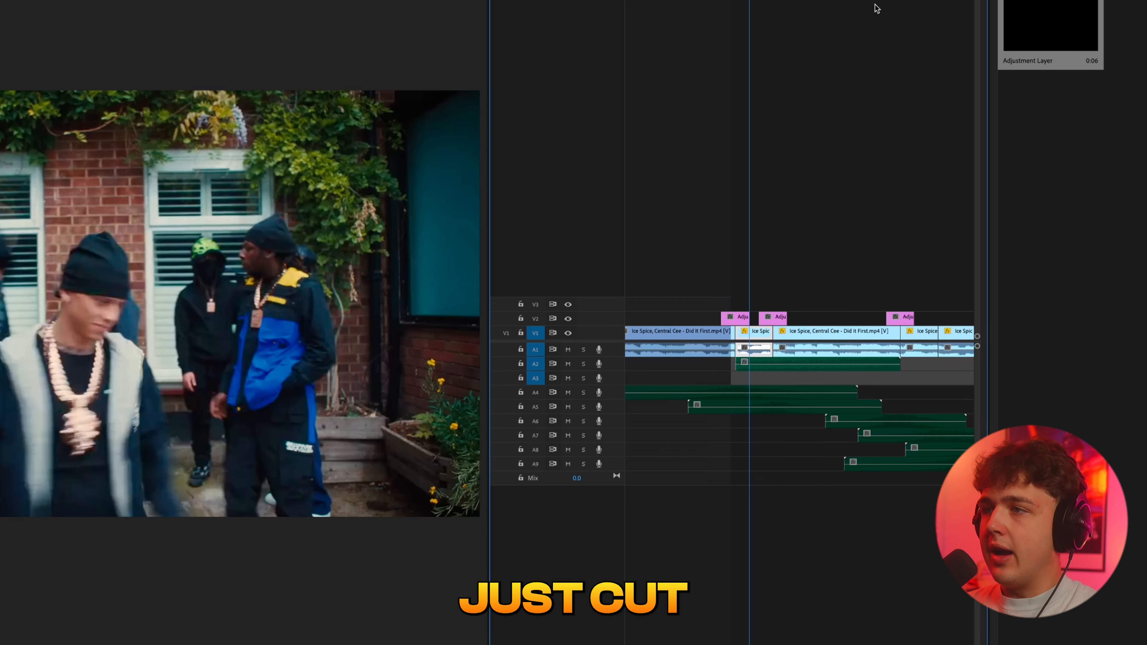
Step: Park the playhead at 00:01:02:09 and apply the Brightness & Contrast effect to the second adjustment layer
scroll(876, 9, right, 2)
mouse_move(668, 39)
mouse_down()
mouse_move(658, 39)
mouse_move(686, 40)
mouse_up()
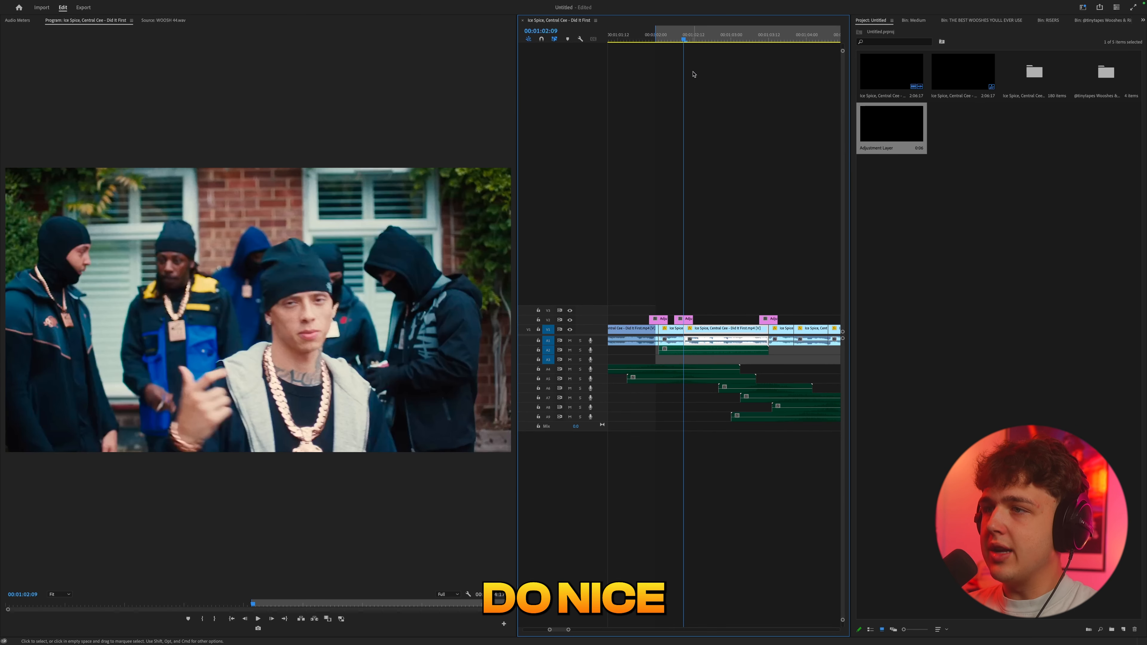
click(1143, 20)
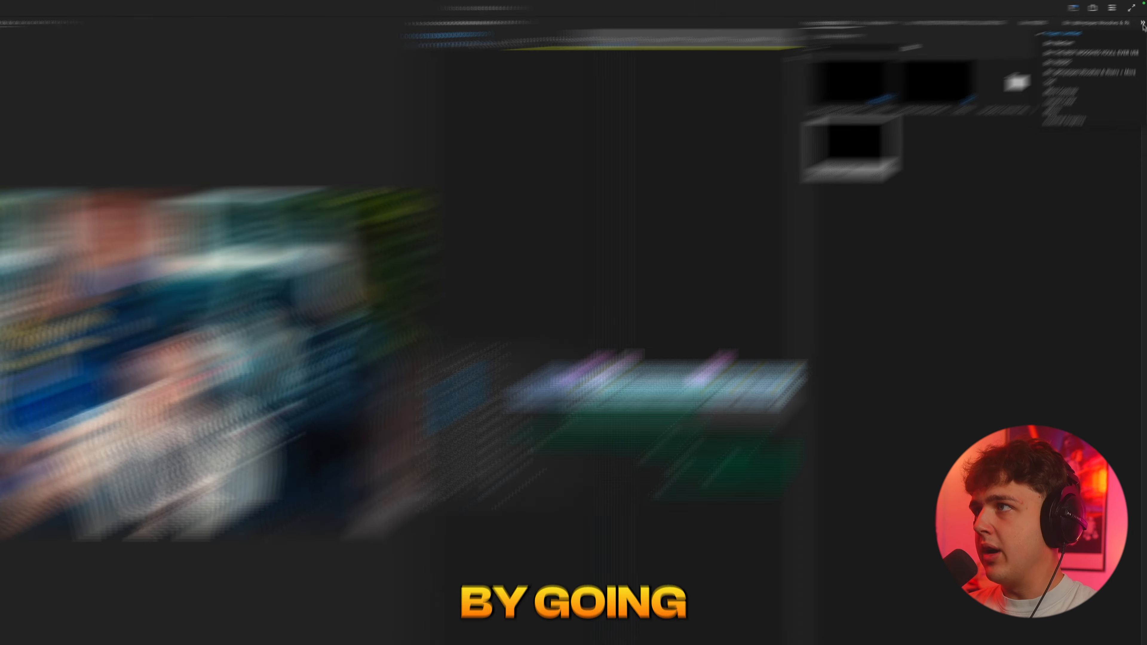
click(1084, 92)
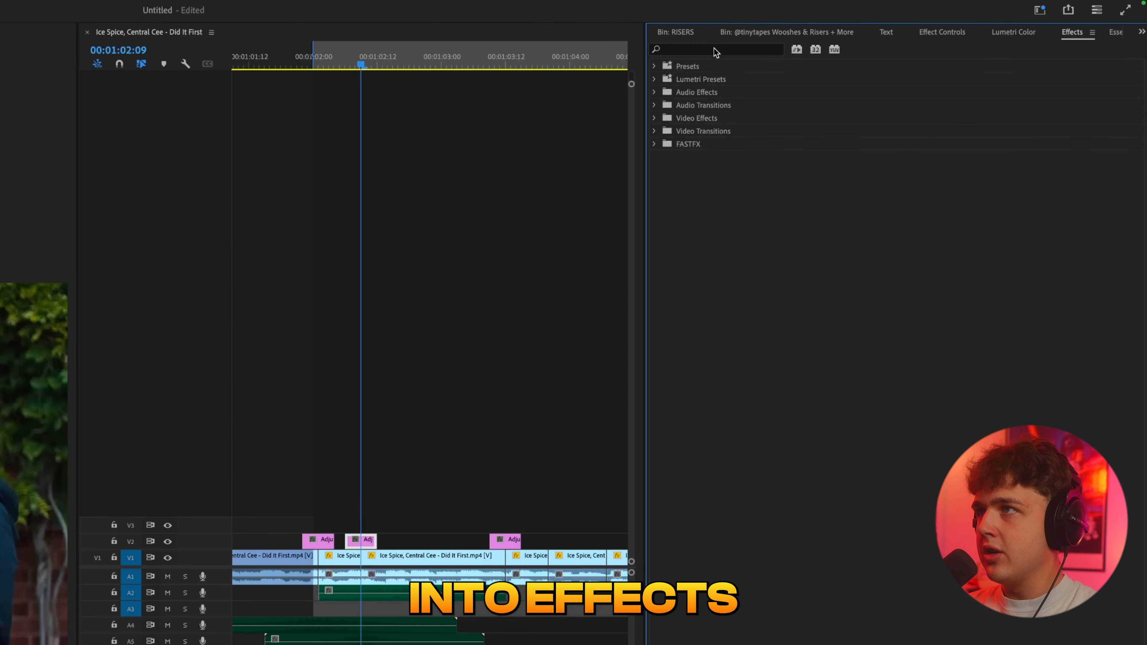
click(716, 50)
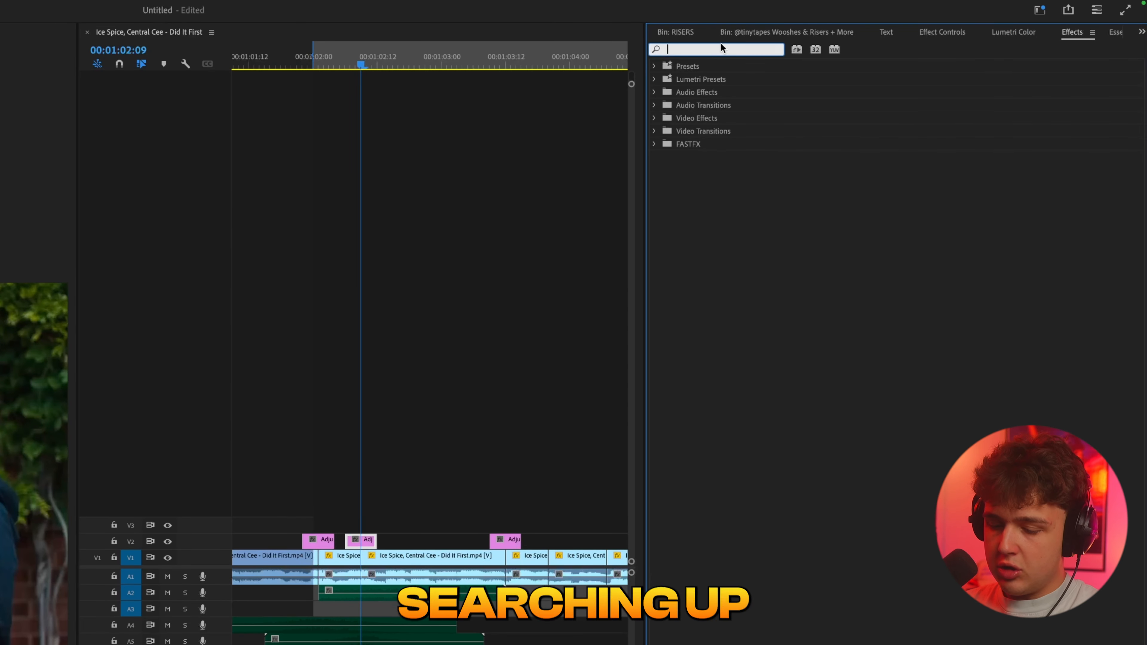
text(bright)
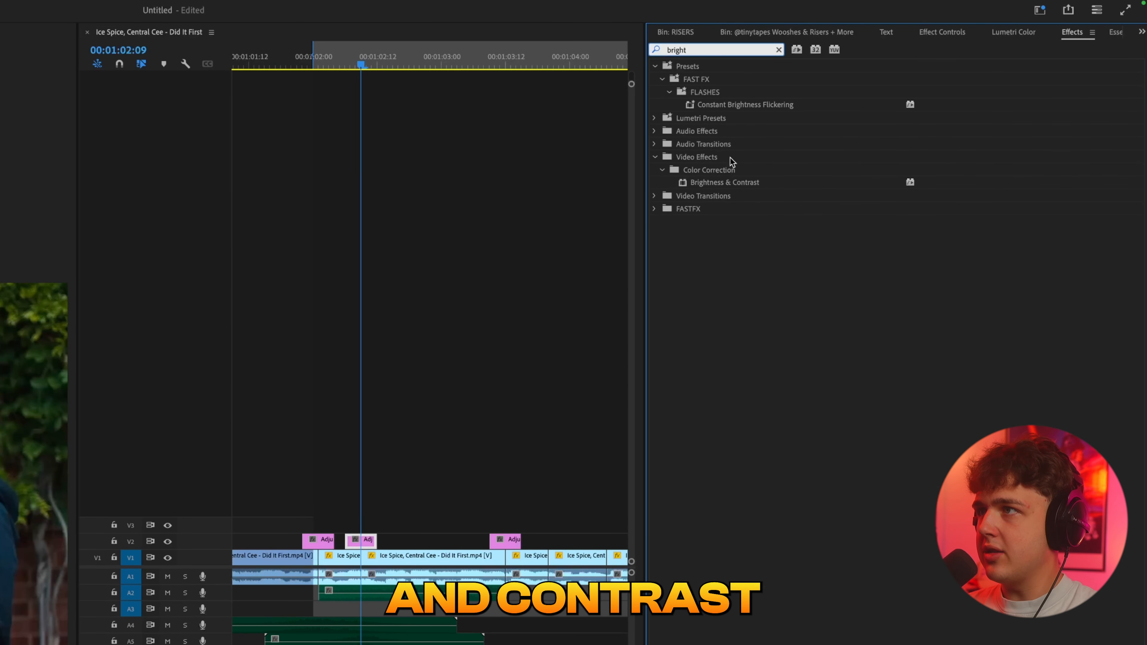
drag(732, 182, 425, 462)
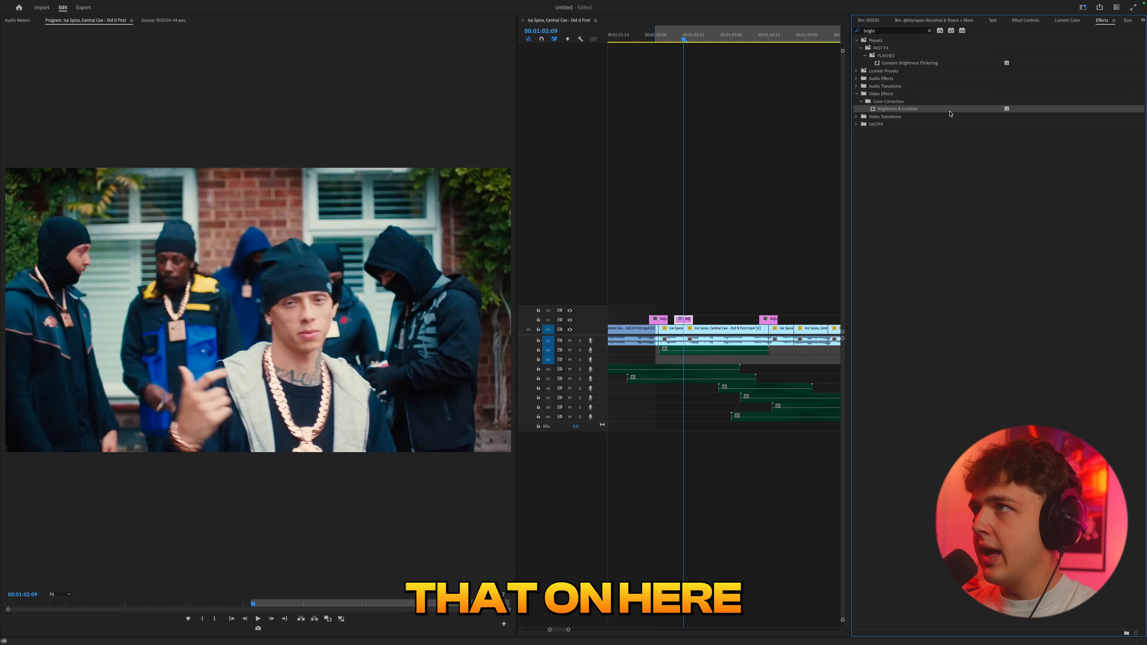
Step: Enable keyframing for Brightness and Contrast at 00:01:02:09 and set Brightness to 100 and Contrast to 23
click(1025, 20)
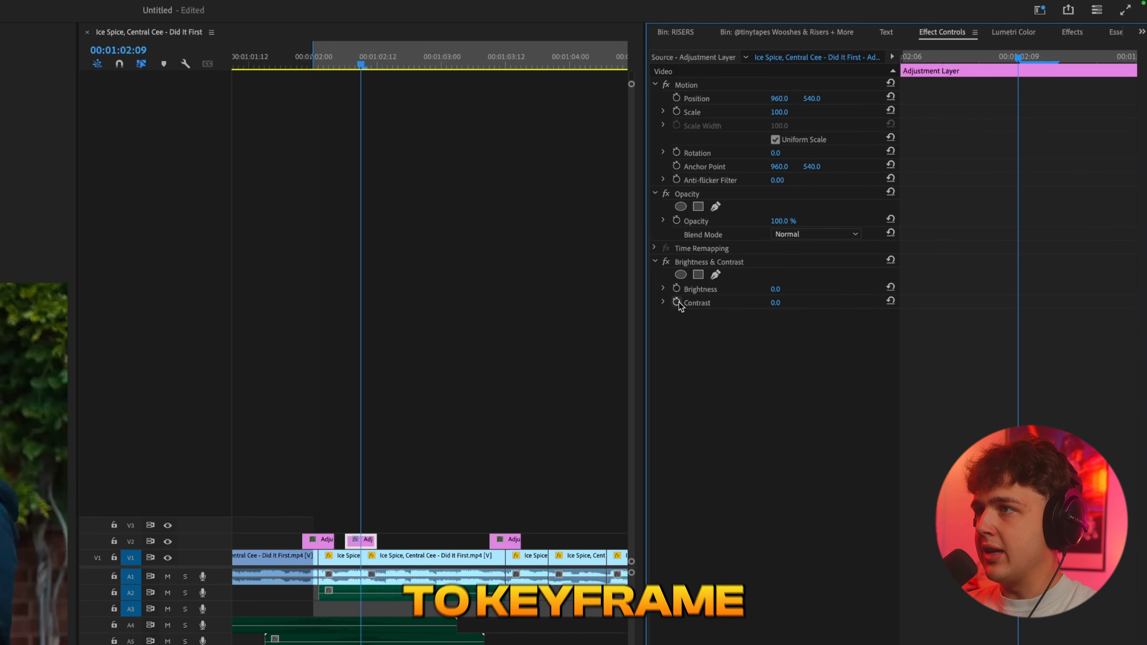
click(676, 289)
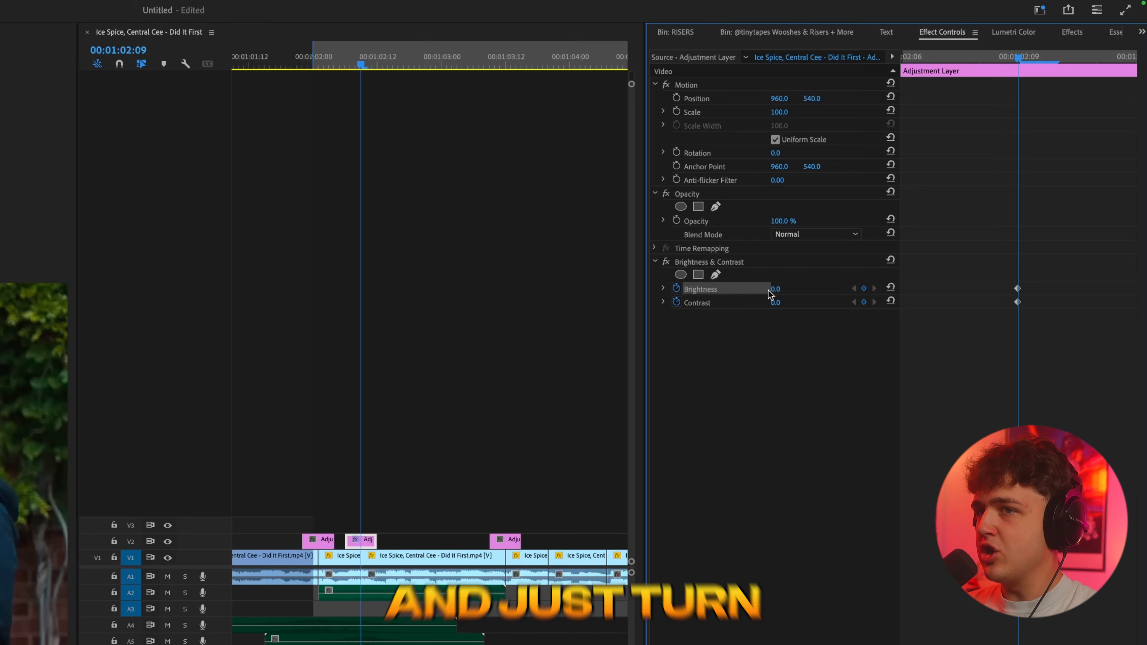
drag(776, 290, 822, 289)
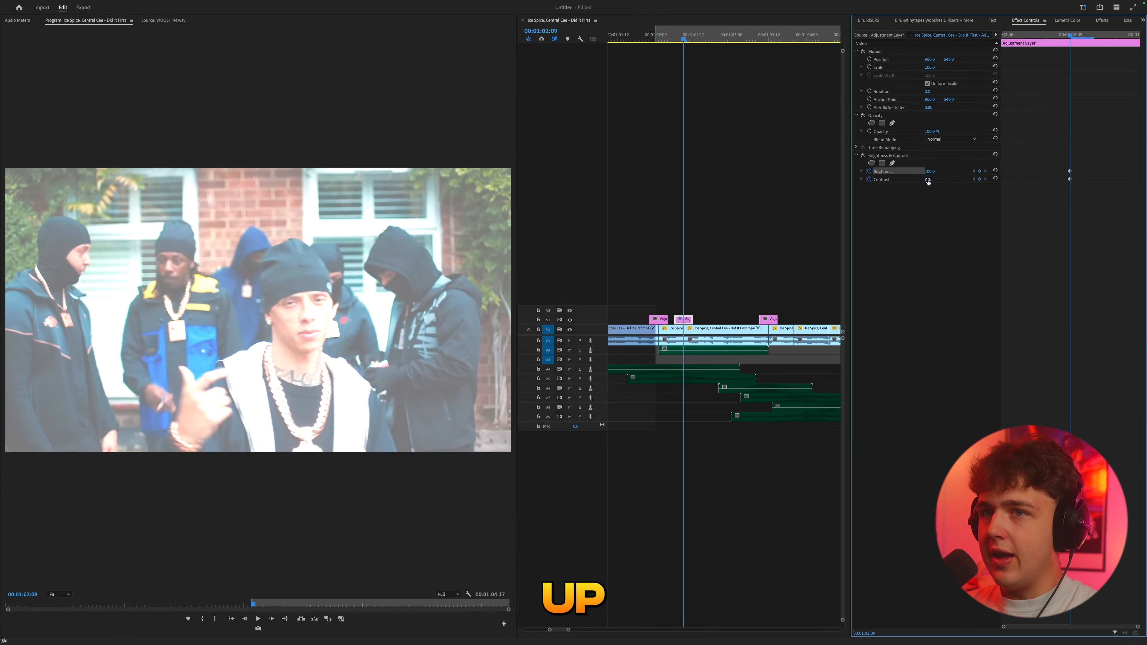
drag(928, 181, 937, 181)
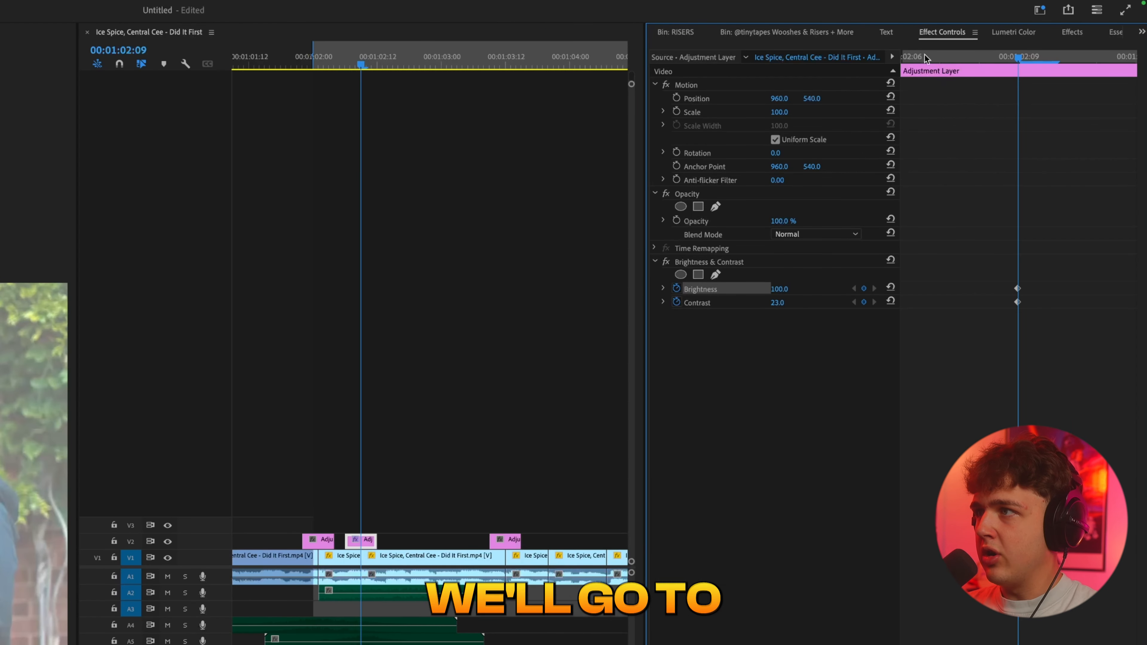
Step: Add keyframes with Brightness and Contrast reset to 0 at 00:01:02:06 and 00:01:02:11 to form a flash
click(1003, 34)
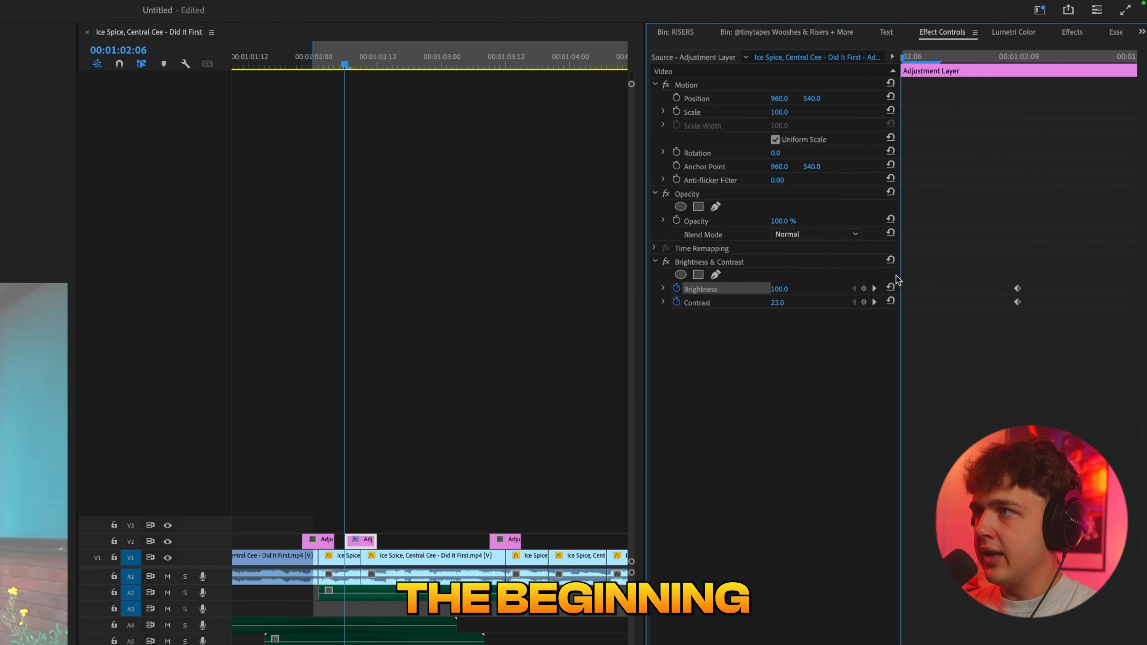
click(995, 171)
click(995, 178)
click(1098, 57)
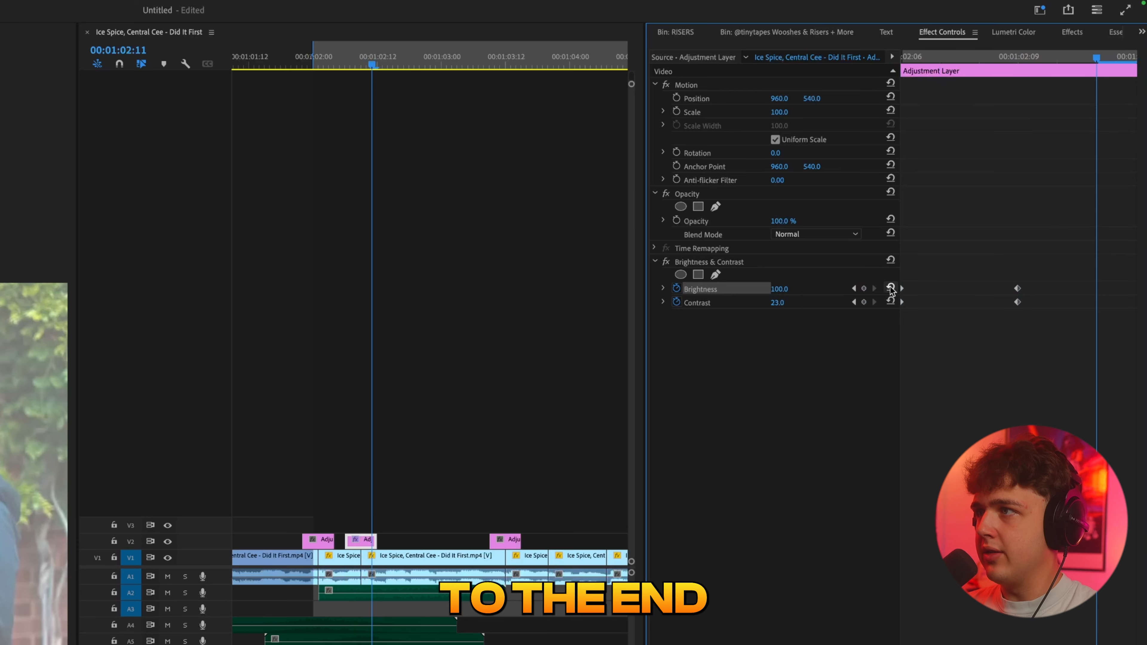
click(890, 288)
click(890, 302)
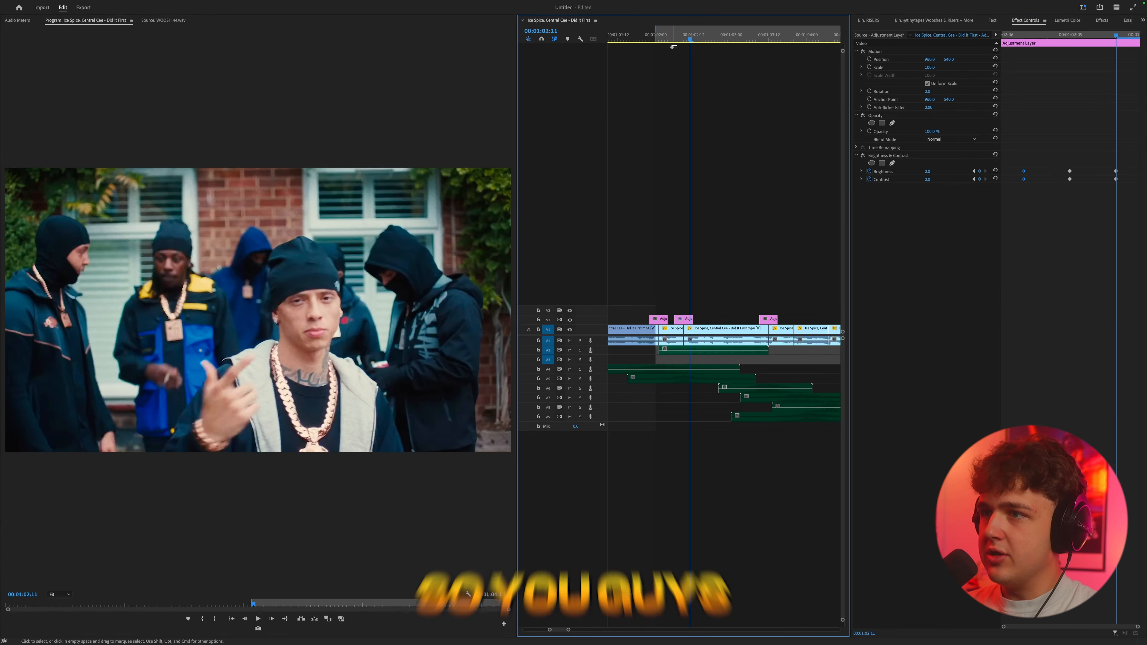
Step: Play the flash across the second cut from just before the second adjustment layer
click(346, 63)
mouse_move(675, 39)
mouse_down()
mouse_move(687, 42)
mouse_move(669, 41)
mouse_up()
key(space)
key(space)
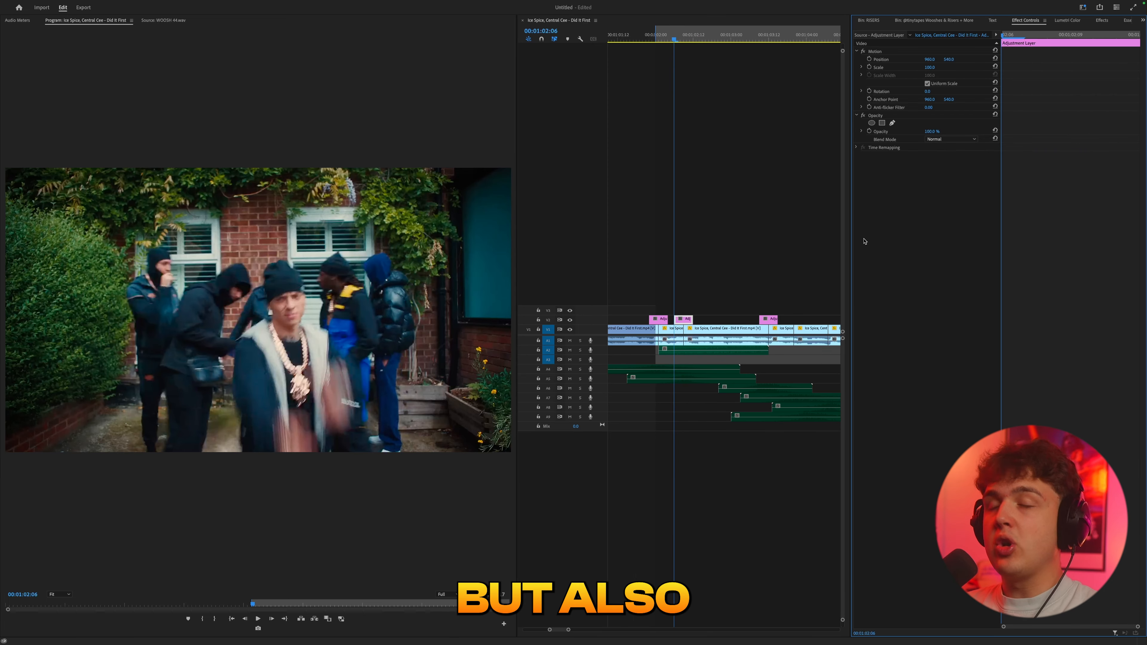
click(1101, 21)
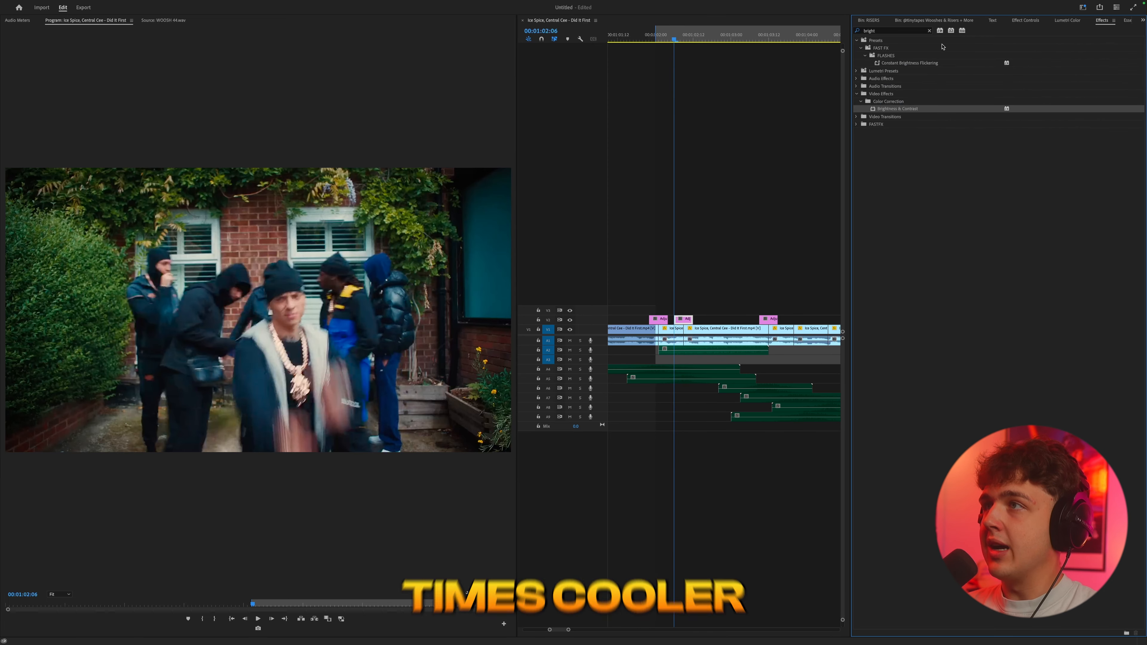
click(927, 29)
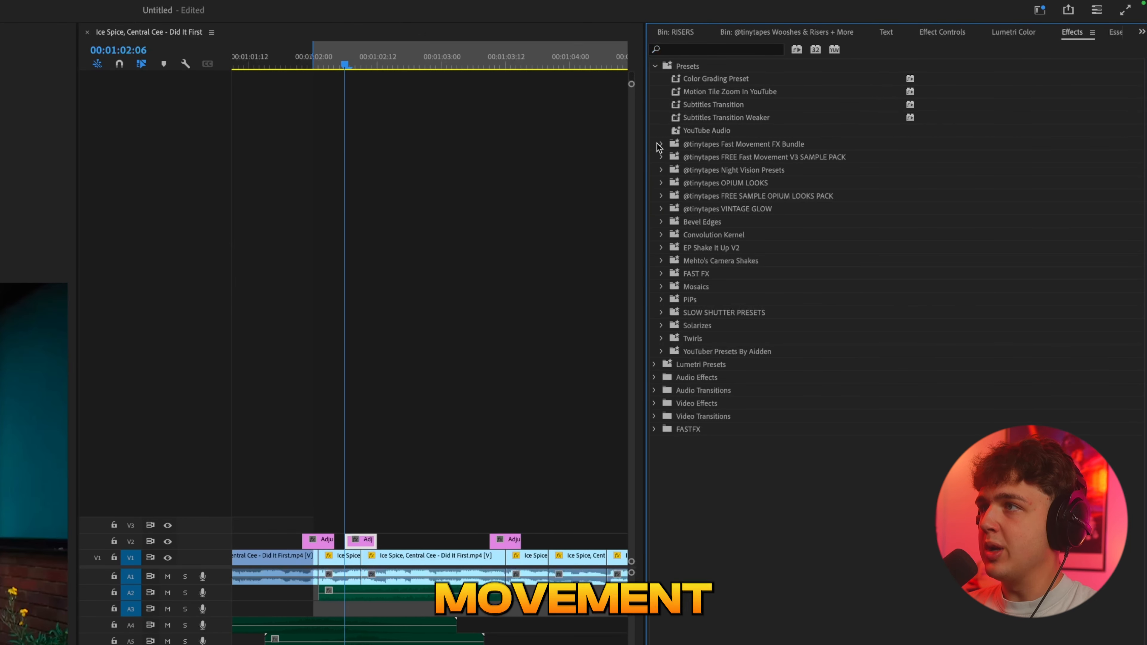
click(660, 144)
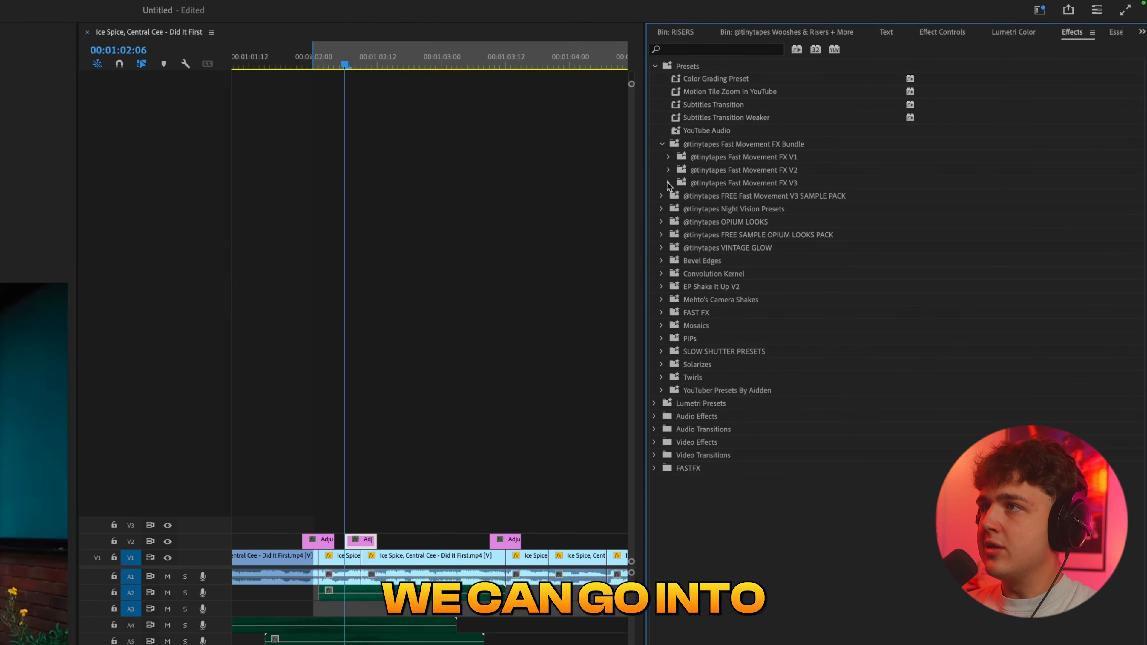
click(667, 157)
click(668, 378)
click(676, 430)
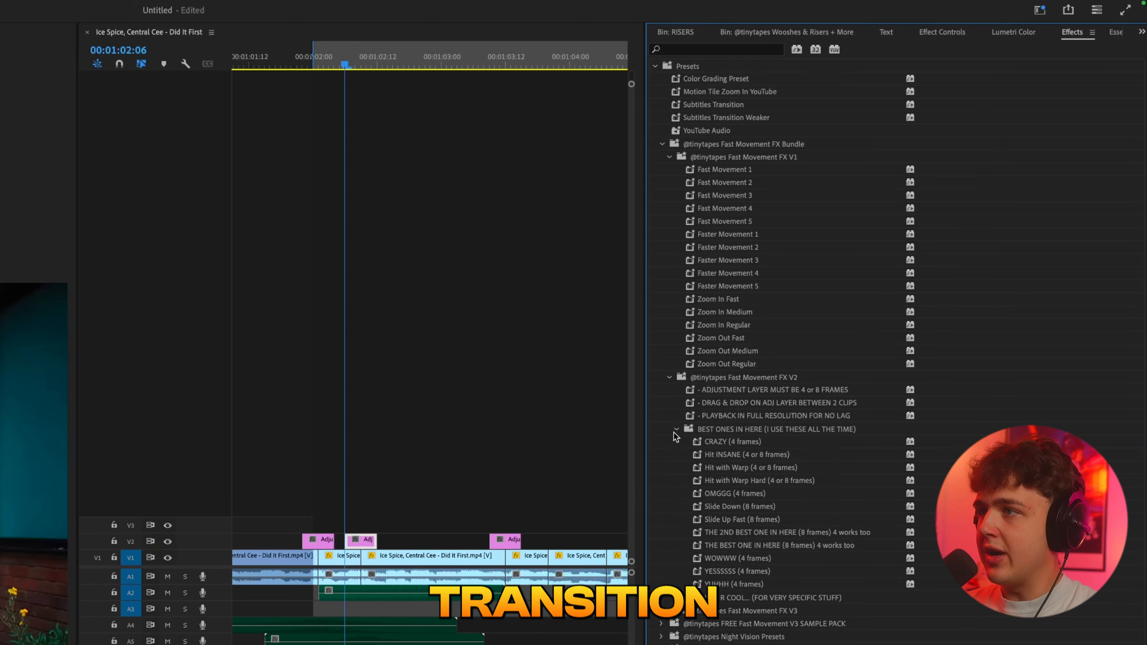
click(676, 600)
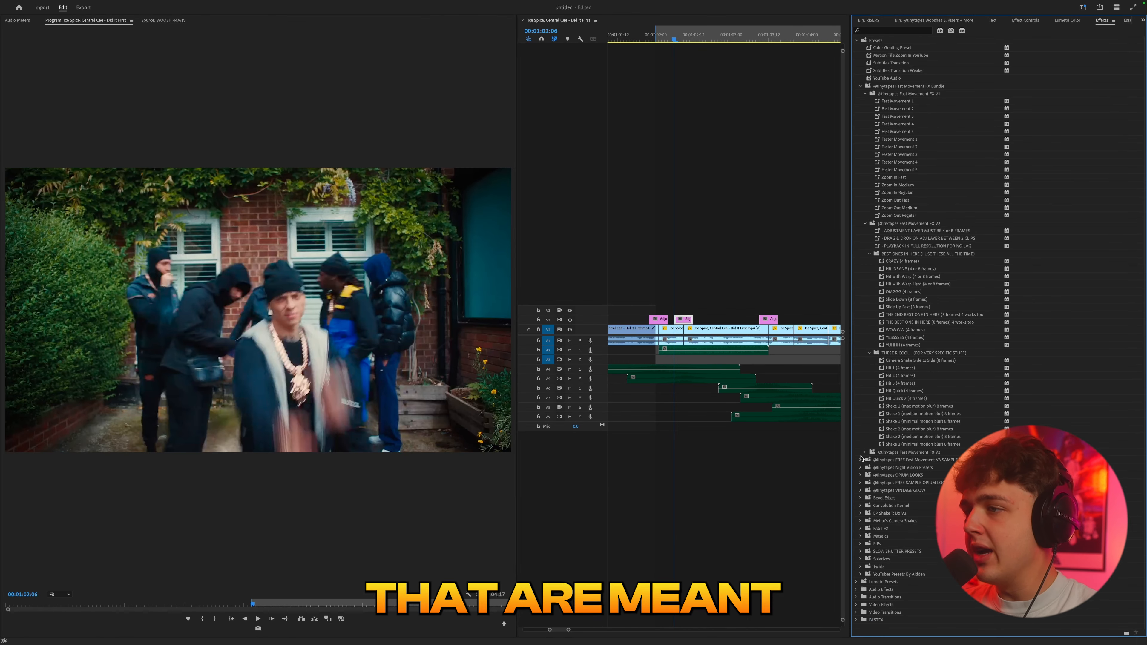
click(863, 453)
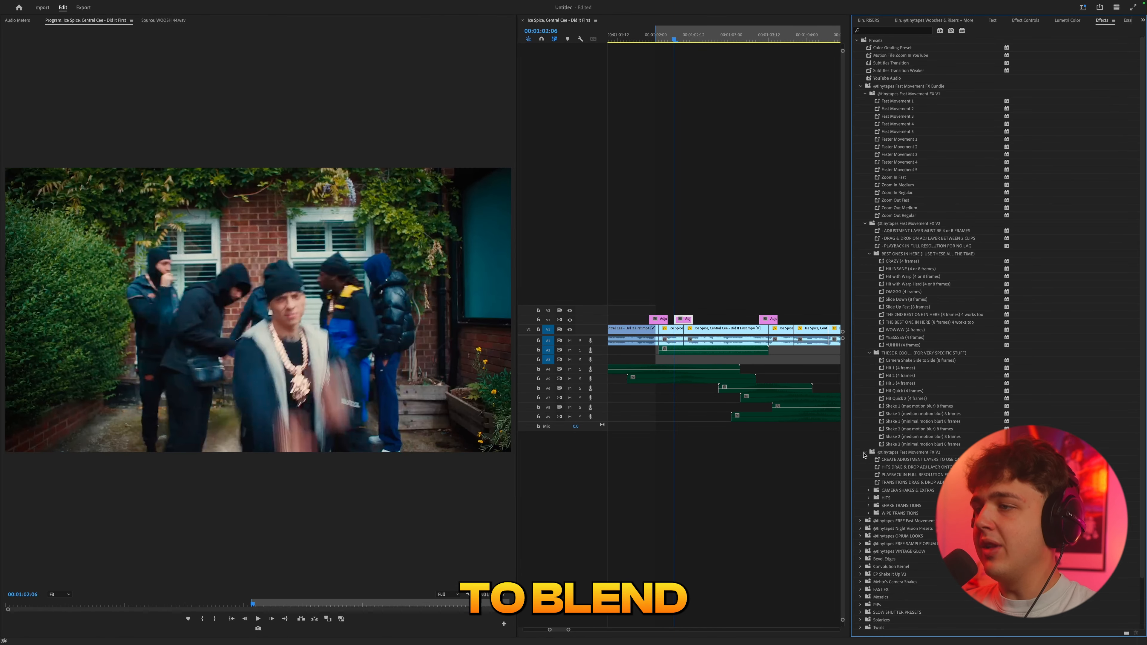
click(868, 491)
scroll(885, 501, down, 2)
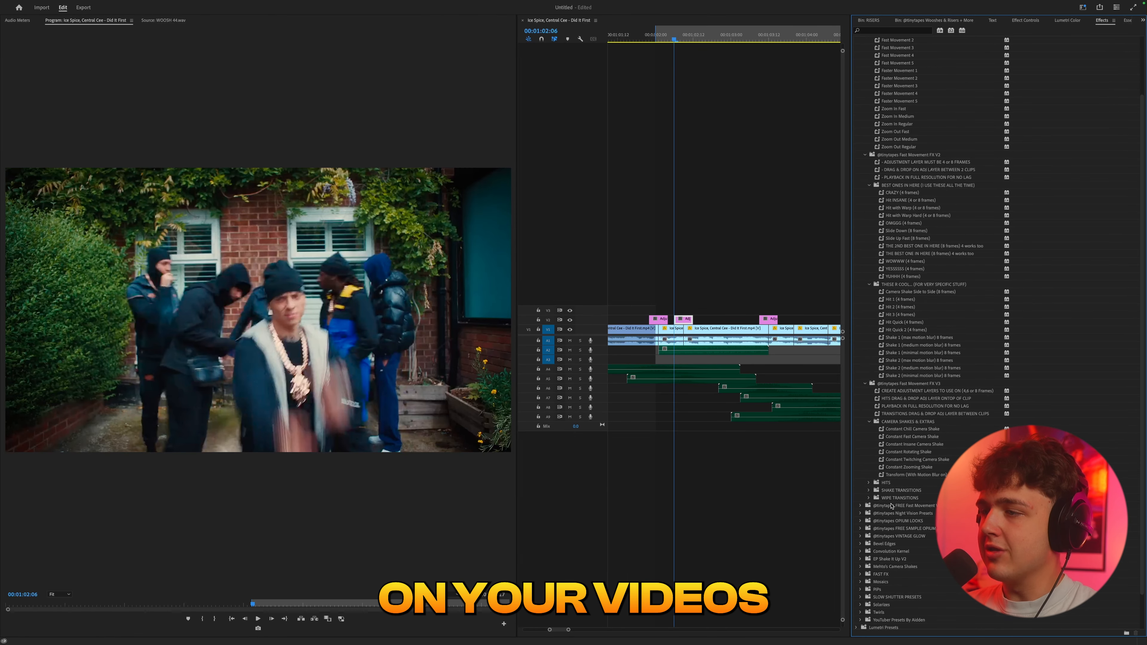
click(868, 483)
click(869, 559)
scroll(871, 554, down, 3)
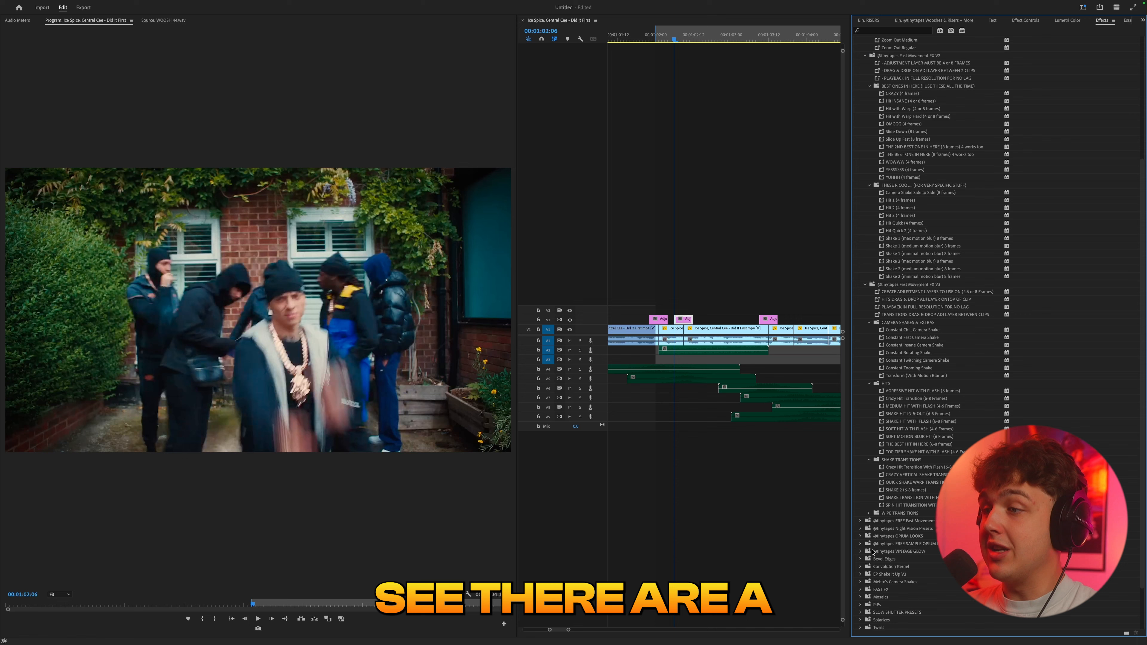
Step: Apply the HARD WIPE preset from the V3 wipe transitions to the second adjustment layer and play the transition
click(869, 513)
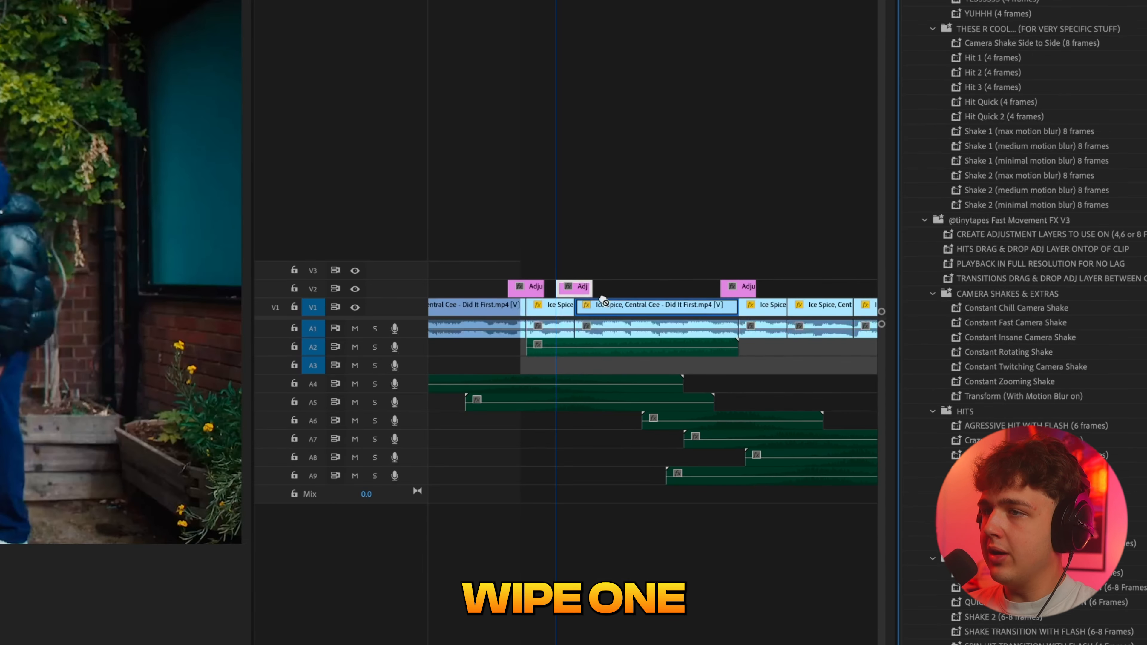
drag(603, 300, 576, 287)
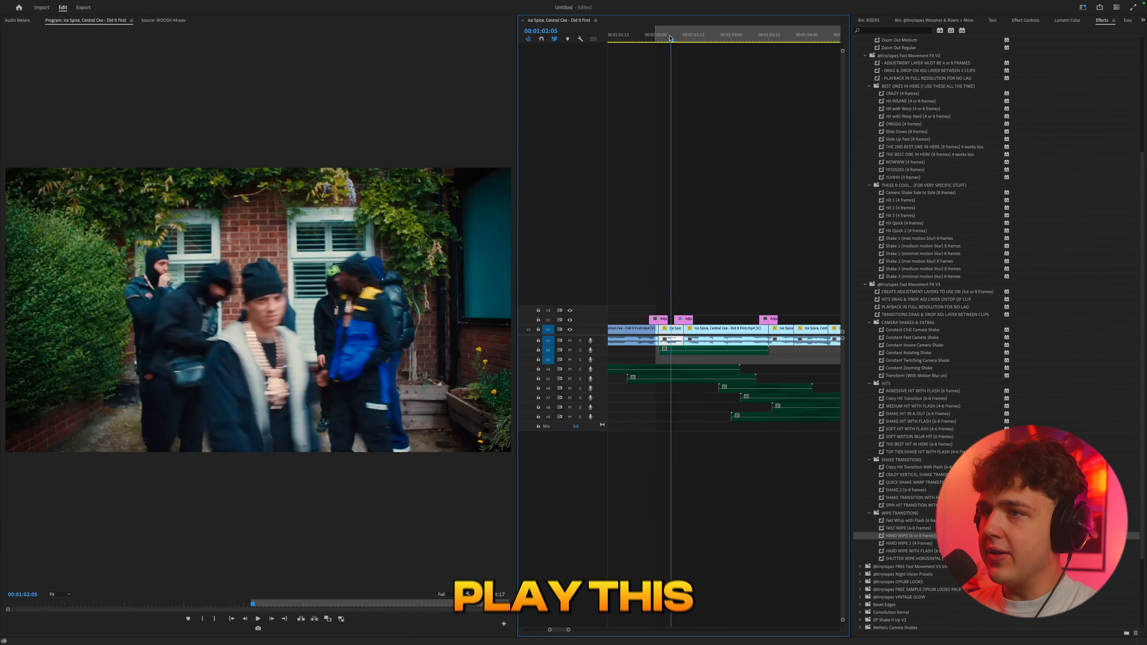
drag(672, 38, 660, 39)
key(space)
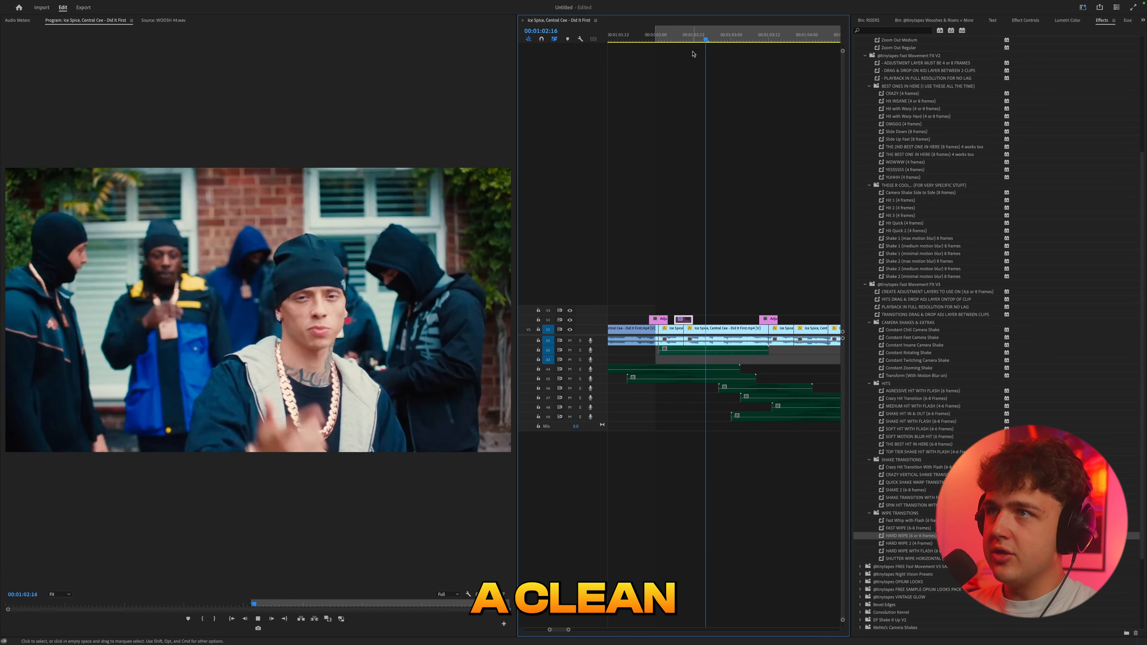
mouse_move(671, 38)
mouse_down()
mouse_move(699, 38)
mouse_move(659, 39)
mouse_up()
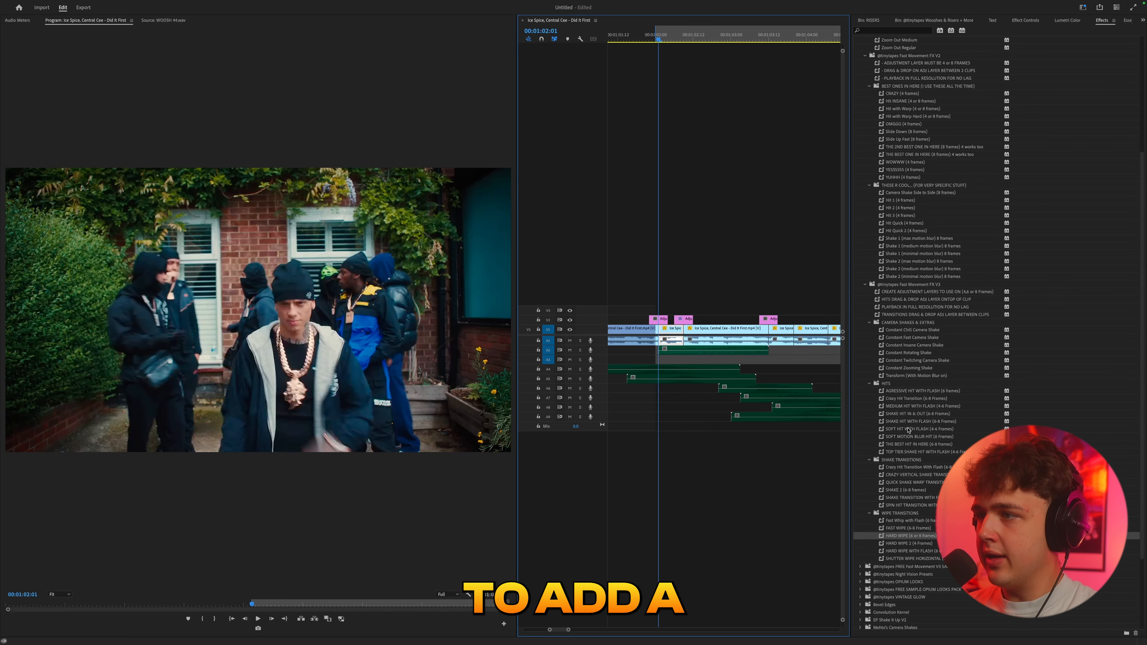
Step: Apply the SOFT HIT WITH FLASH preset to the first adjustment layer and play it from about 00:01:01:17
drag(909, 429, 776, 362)
drag(665, 319, 662, 319)
click(632, 38)
key(space)
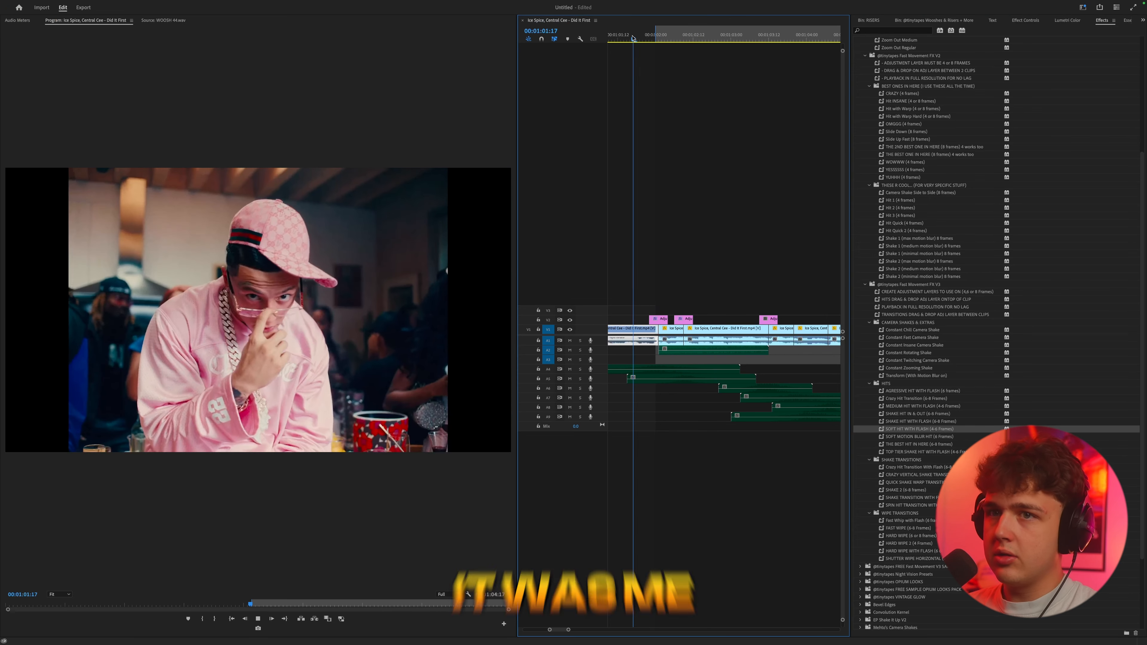
Step: Replay the first two adjustment-layer transitions from about 00:01:01:16 up to the third adjustment layer
click(632, 38)
click(633, 38)
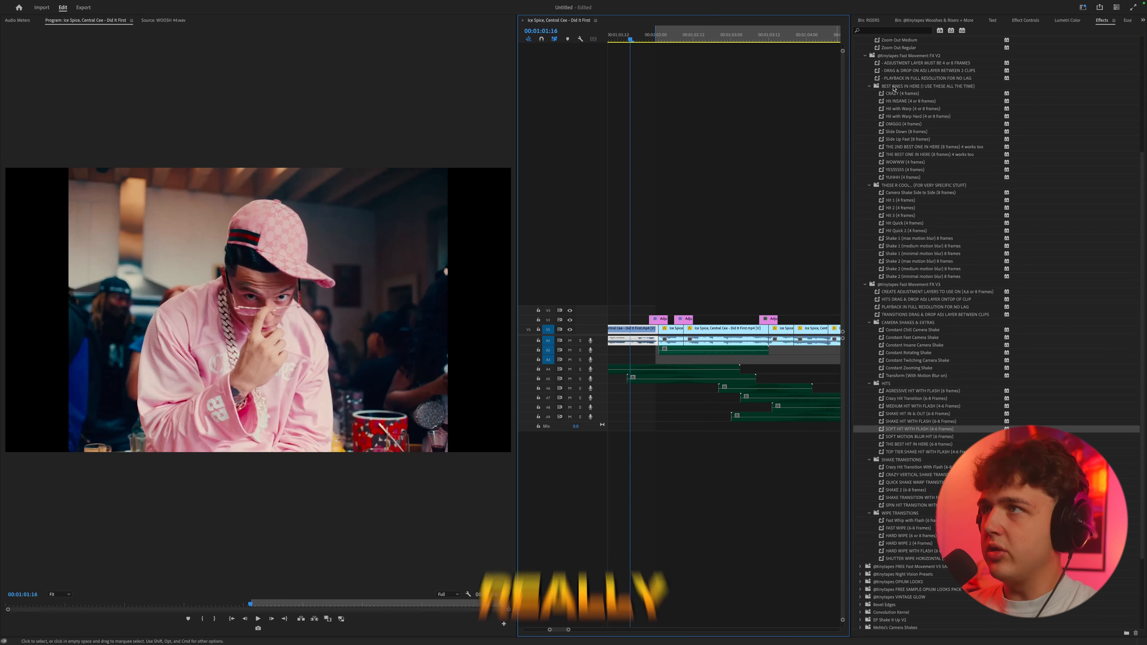
click(1025, 20)
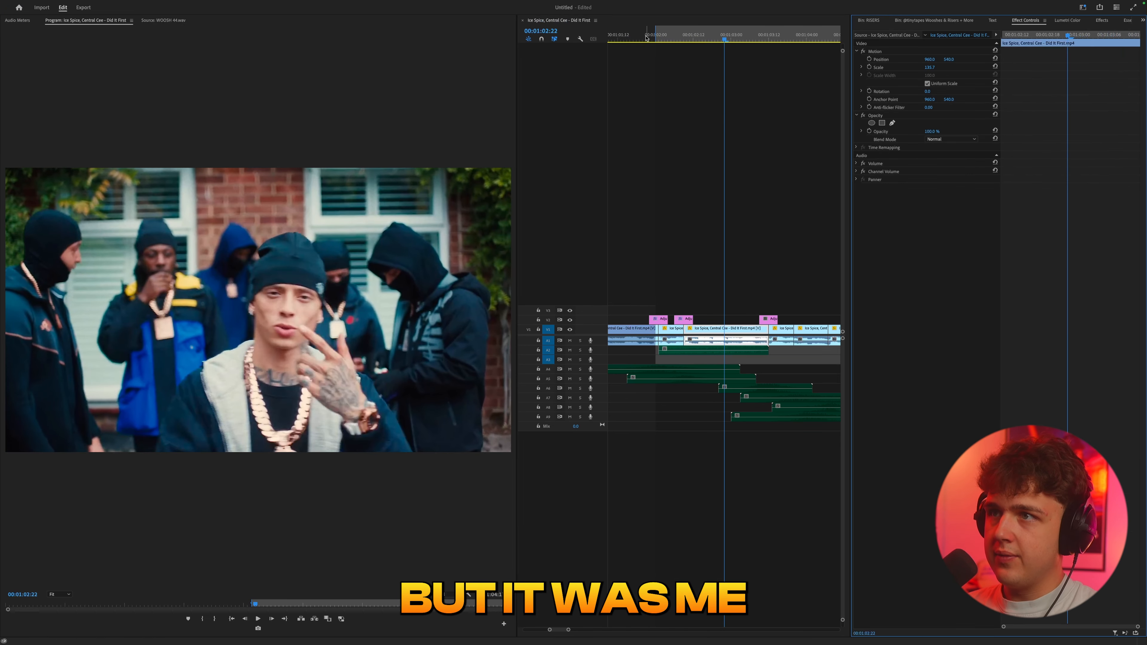
click(643, 36)
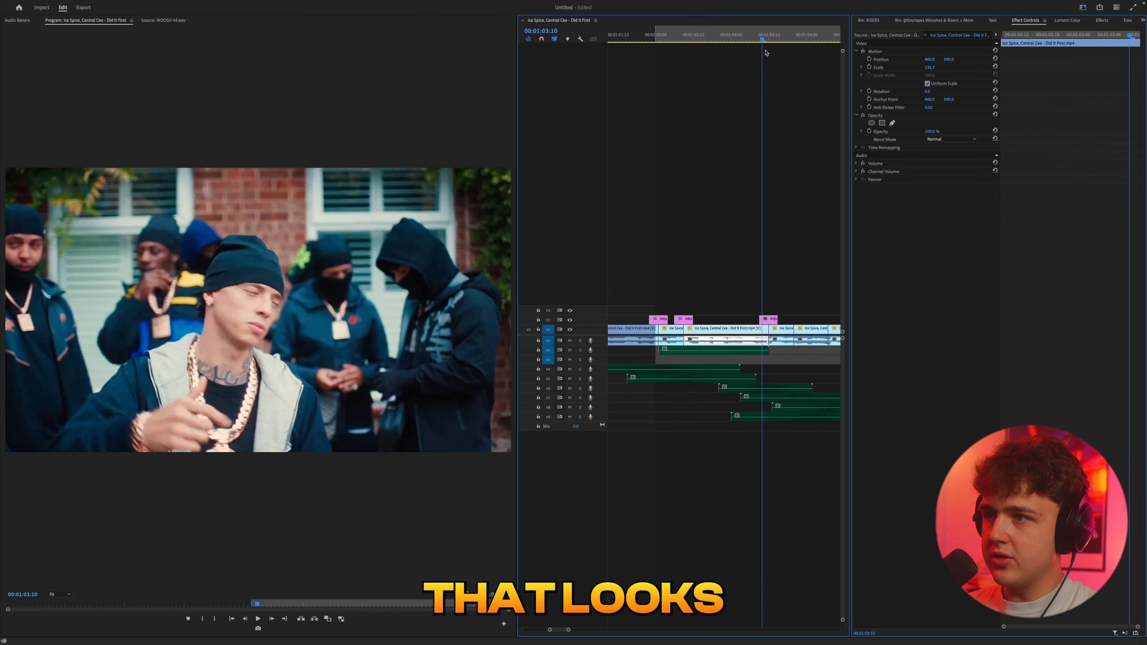
key(space)
Step: Apply the quick shake warp preset from the V3 shake transitions to the third adjustment layer and play it
click(771, 319)
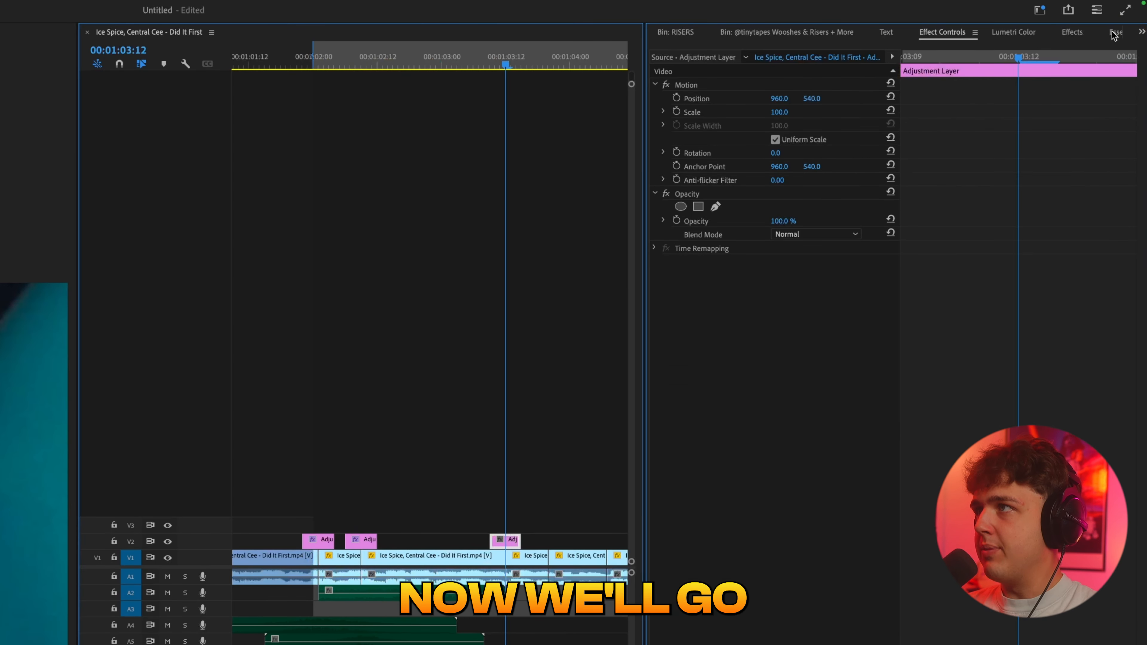
click(1103, 21)
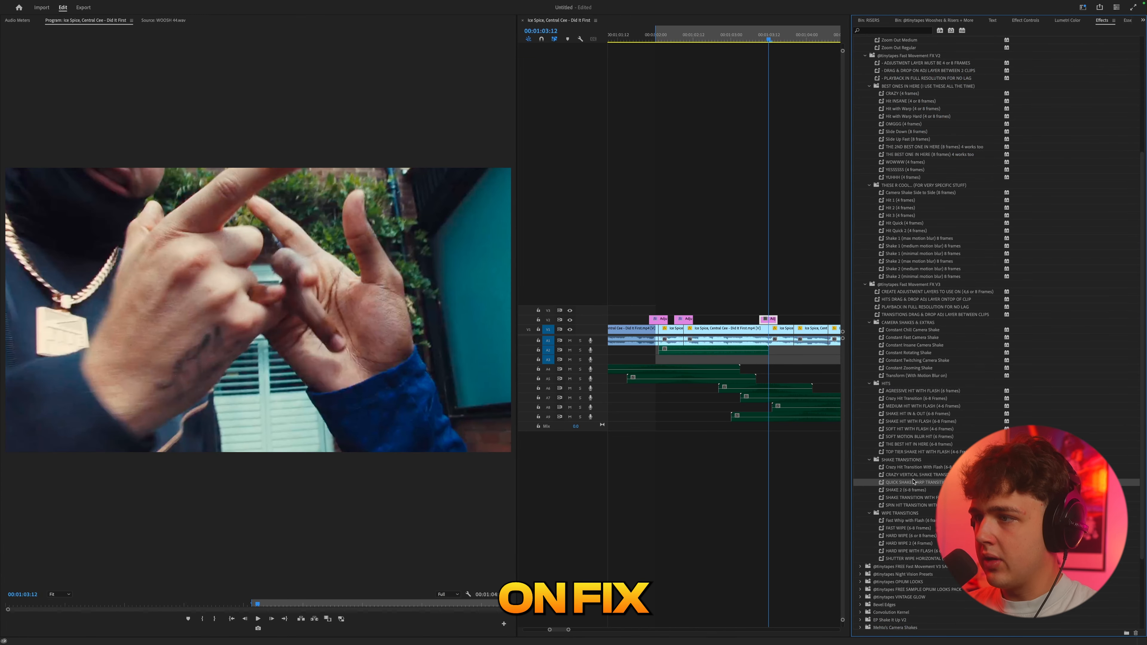
click(749, 39)
key(space)
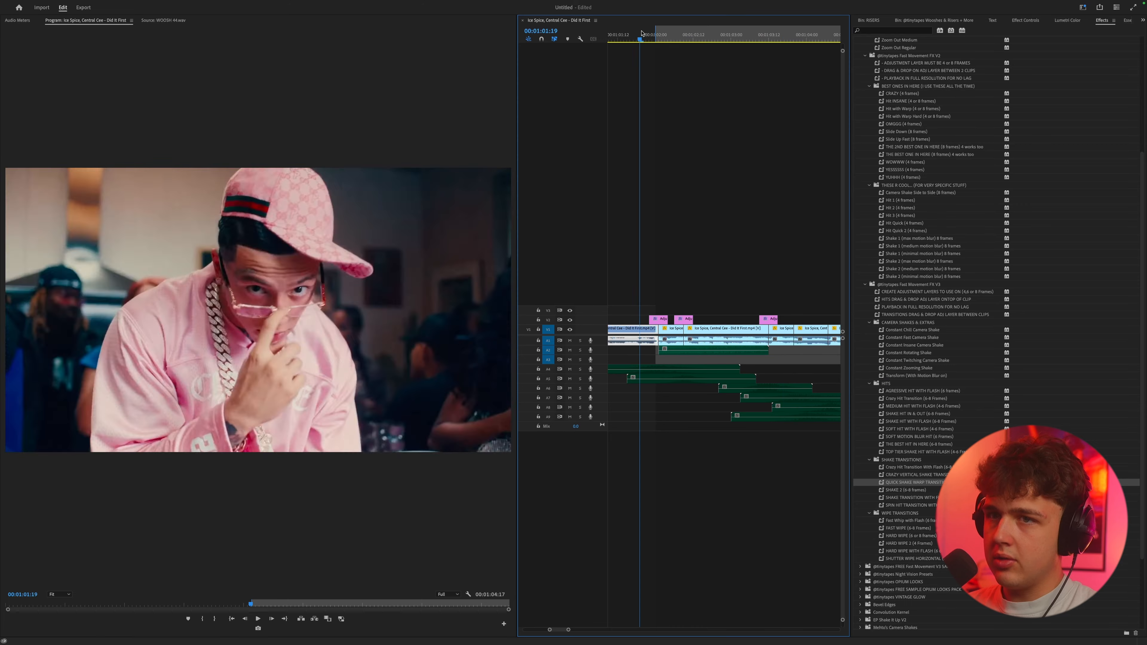
Step: Play the sequence from about 00:01:01:03 through all three adjustment-layer transitions
key(minus)
key(minus)
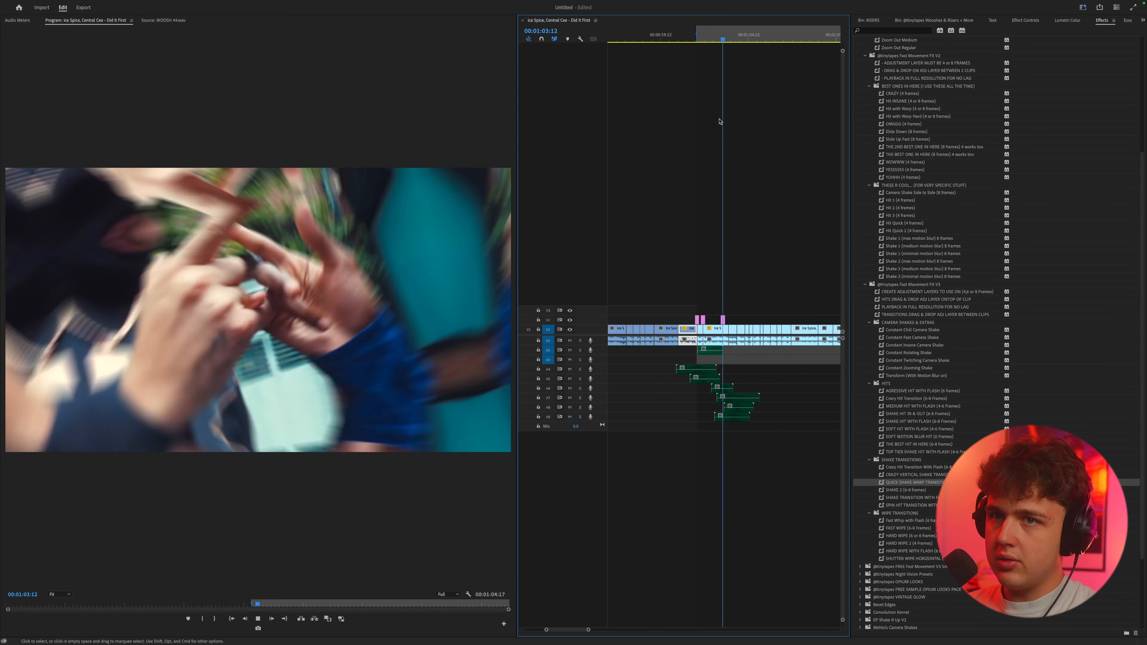
key(Up)
key(Up)
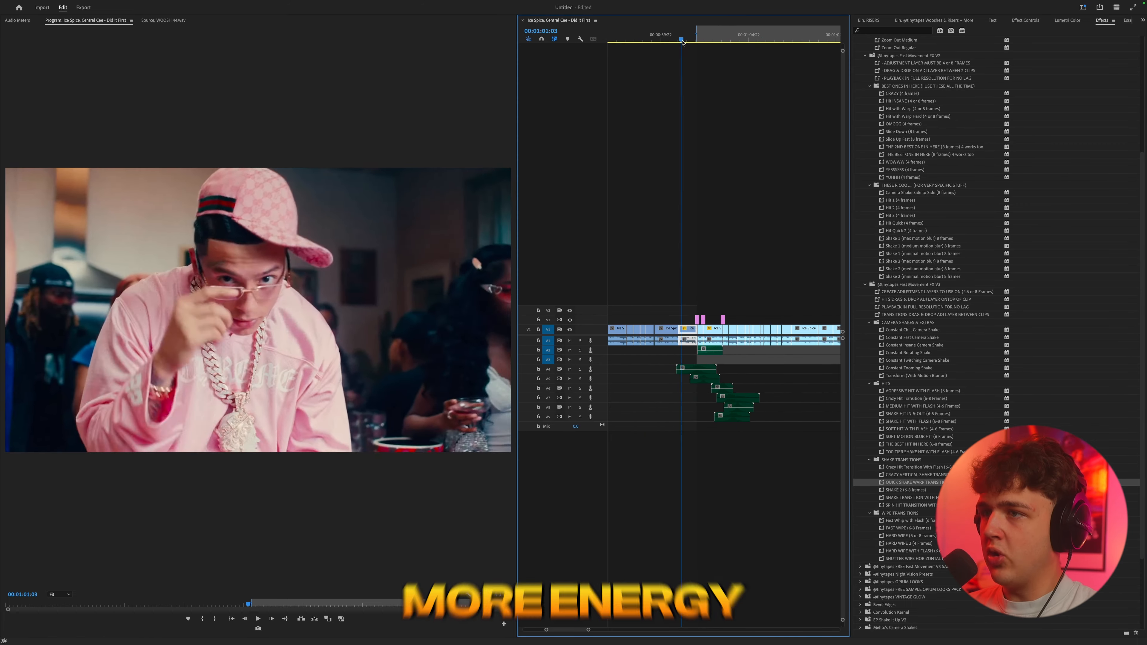
key(equal)
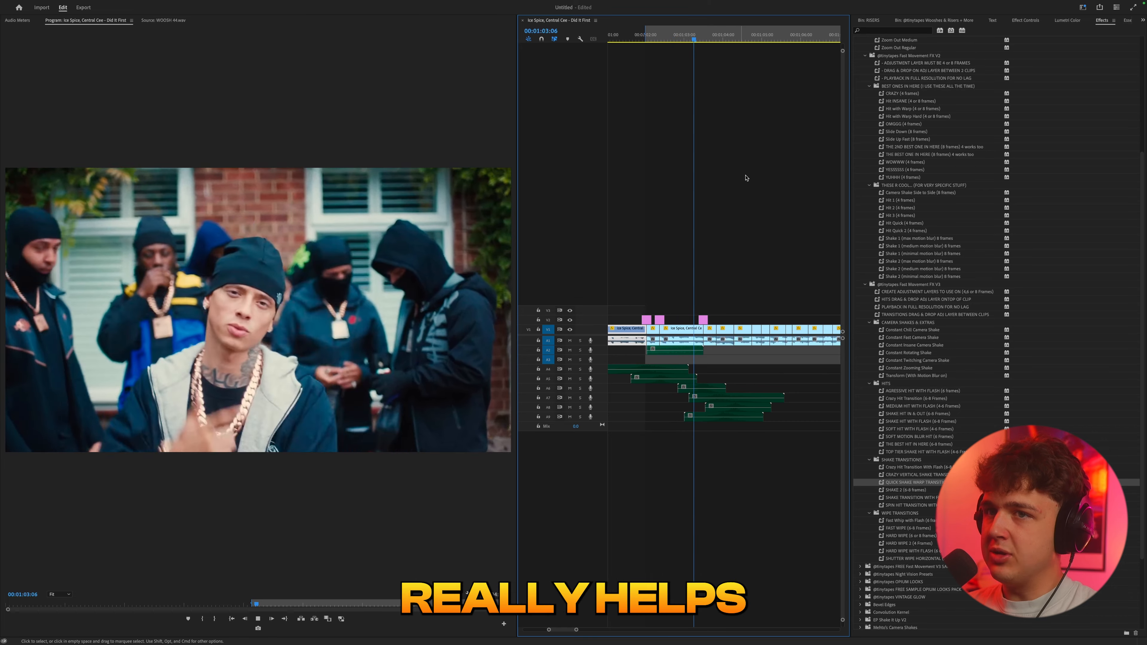
key(space)
Step: Delete the three transition adjustment layers from track V2
key(minus)
mouse_move(727, 36)
mouse_down()
mouse_move(709, 36)
mouse_move(763, 36)
mouse_move(727, 37)
mouse_up()
drag(742, 296, 662, 313)
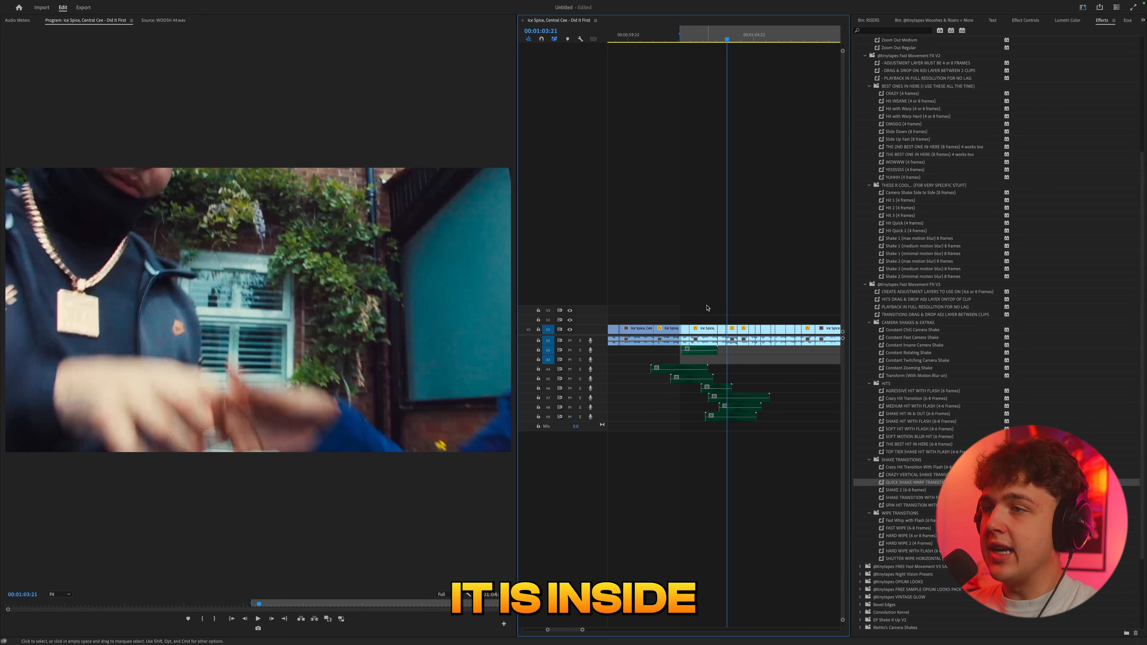
Step: Replace the run of short clips on V1 starting around 00:01:02:05 with an After Effects composition
click(685, 38)
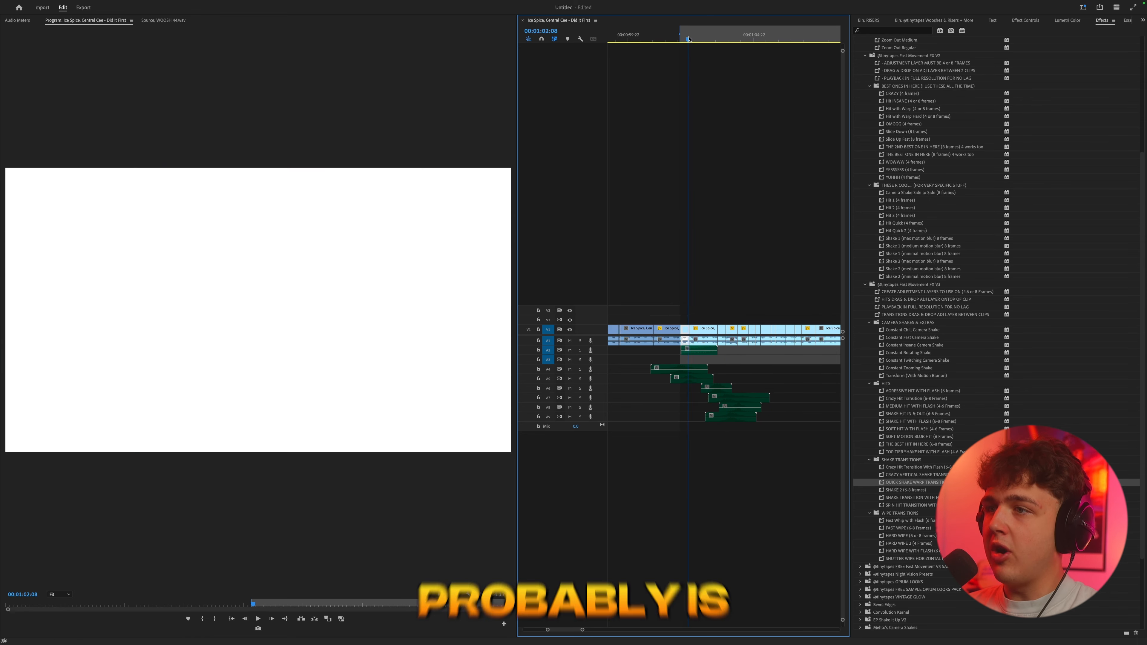
scroll(709, 310, up, 2)
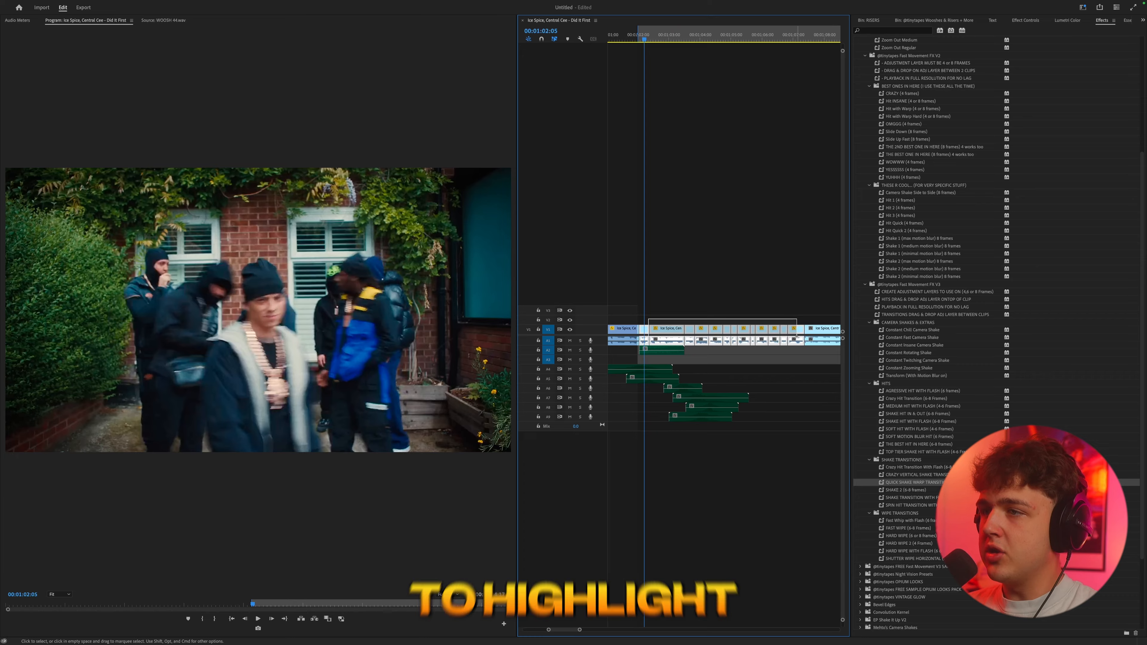
drag(796, 335, 795, 334)
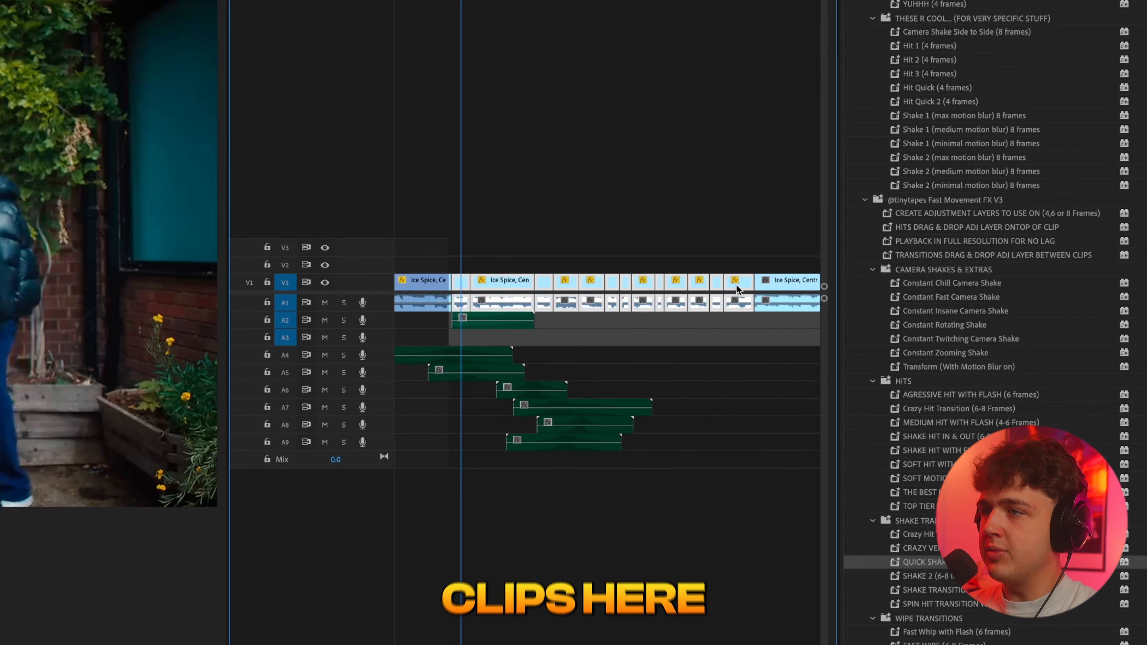
right_click(735, 288)
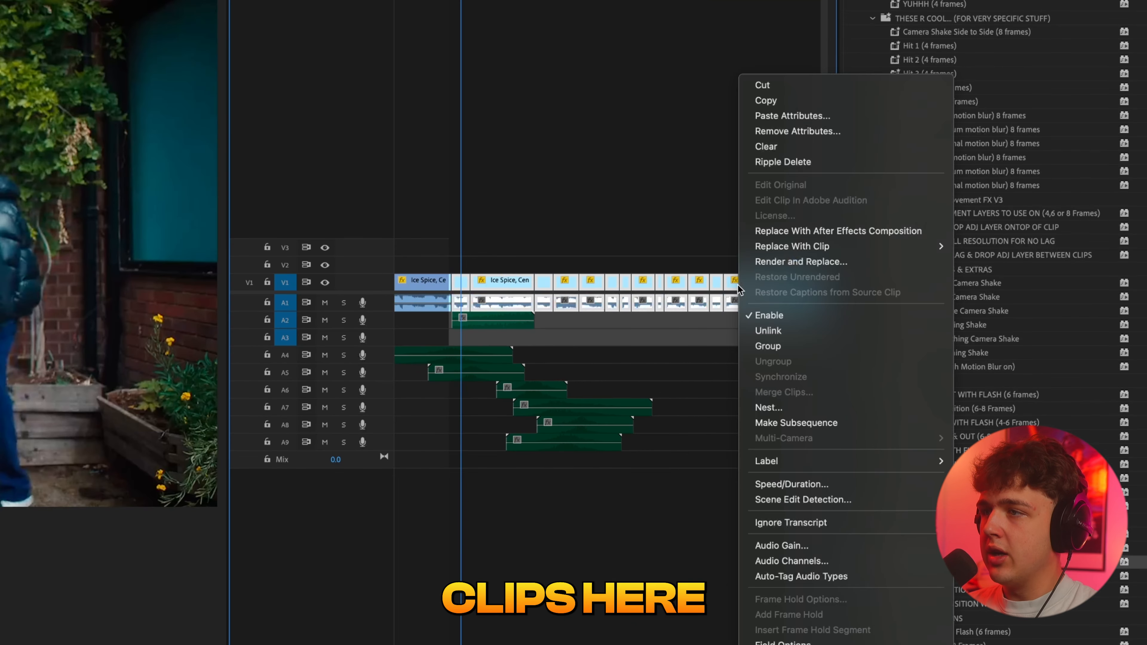
click(786, 237)
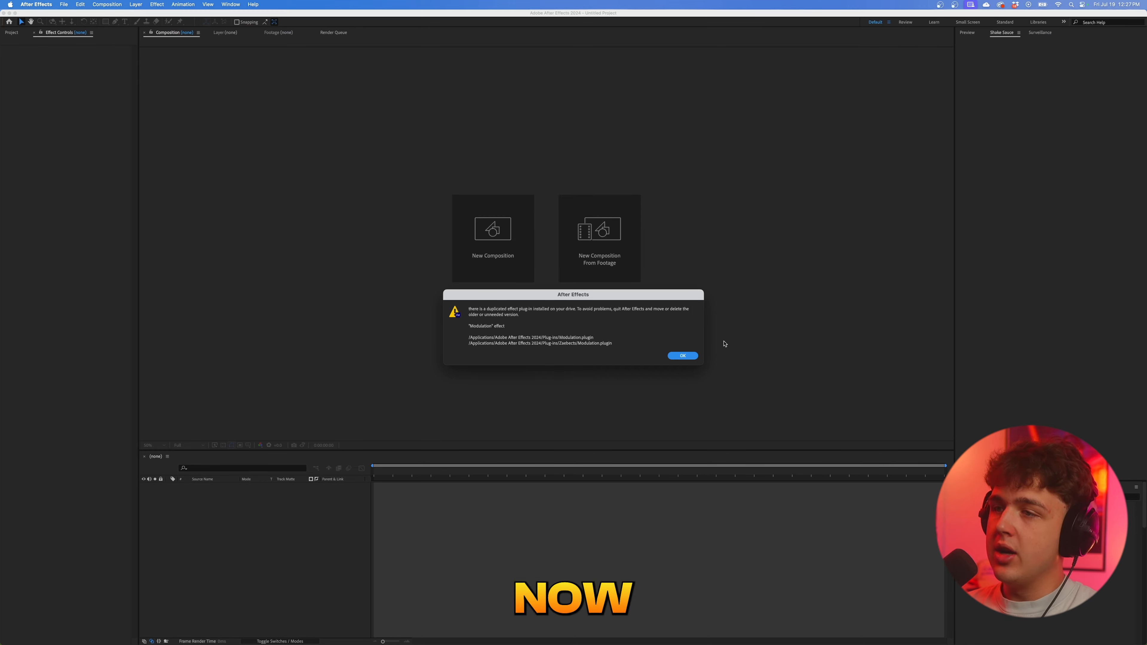
Step: Save the new After Effects project in the suggested folder and preview the linked composition
click(683, 360)
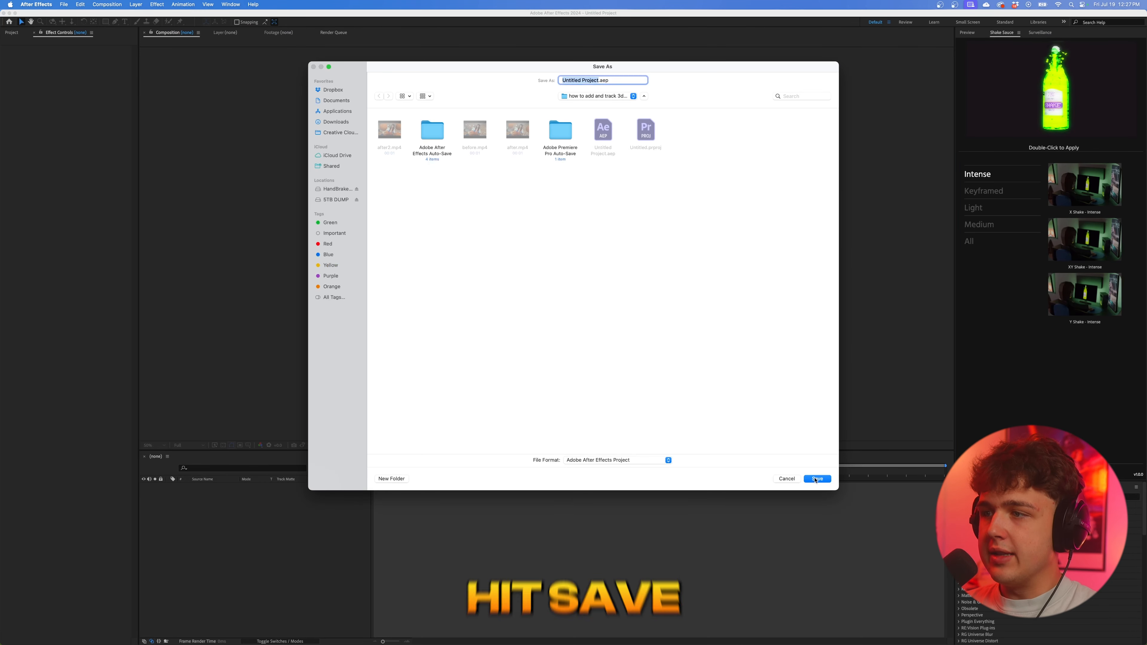
key(Return)
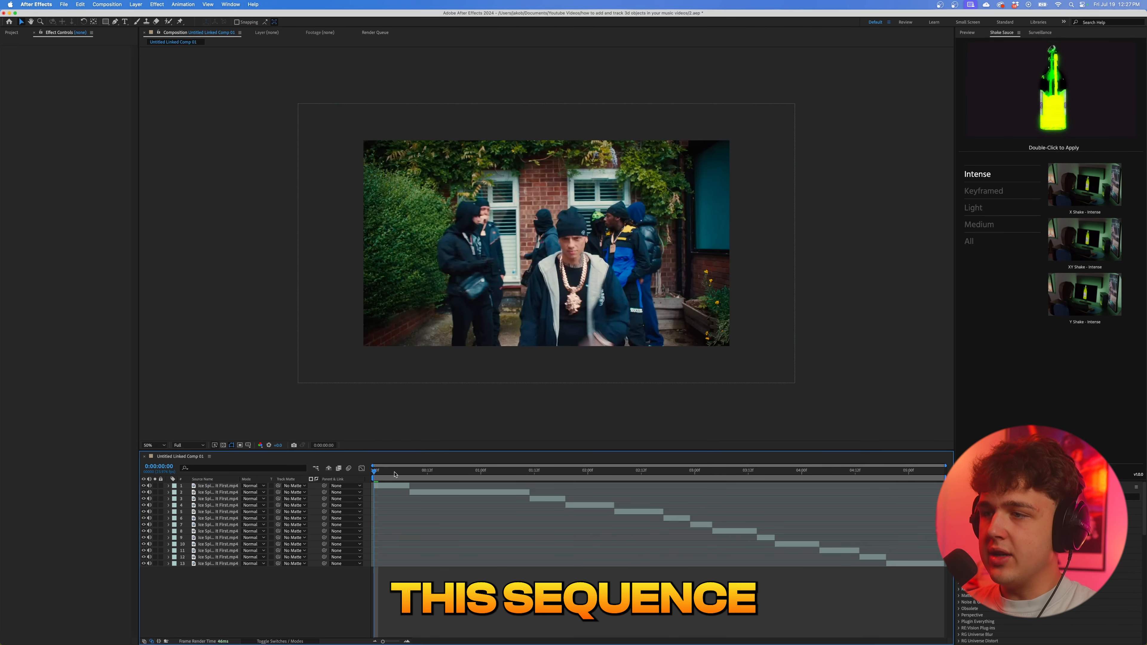
key(space)
Step: Add two adjustment layers above the clips in the linked composition
right_click(207, 596)
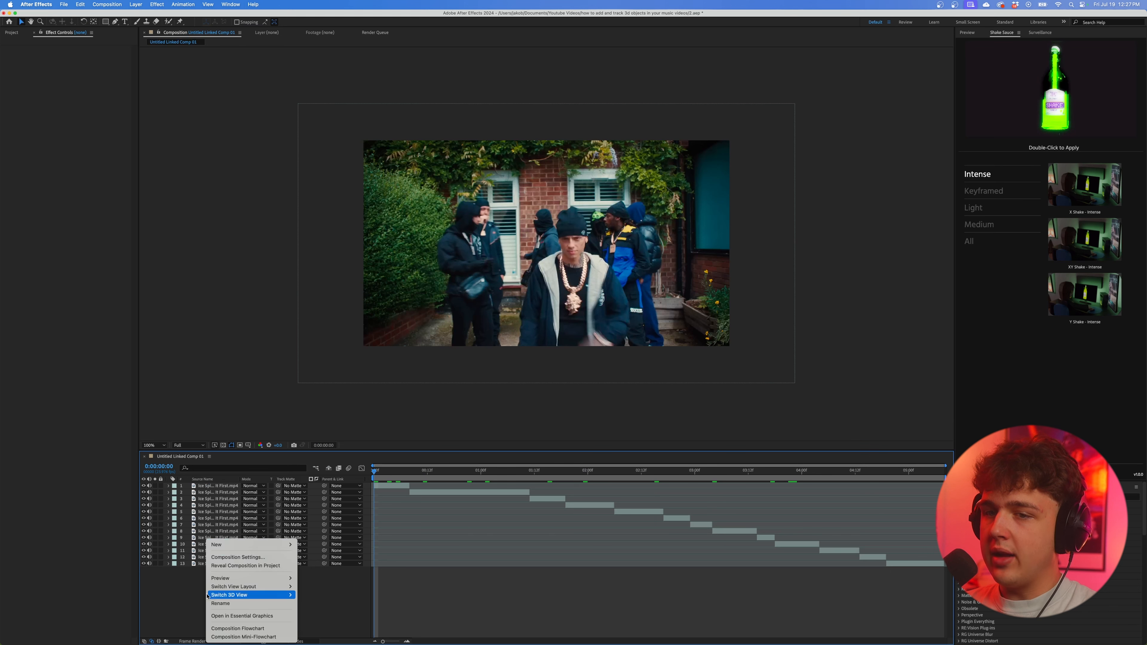
mouse_move(234, 544)
click(313, 607)
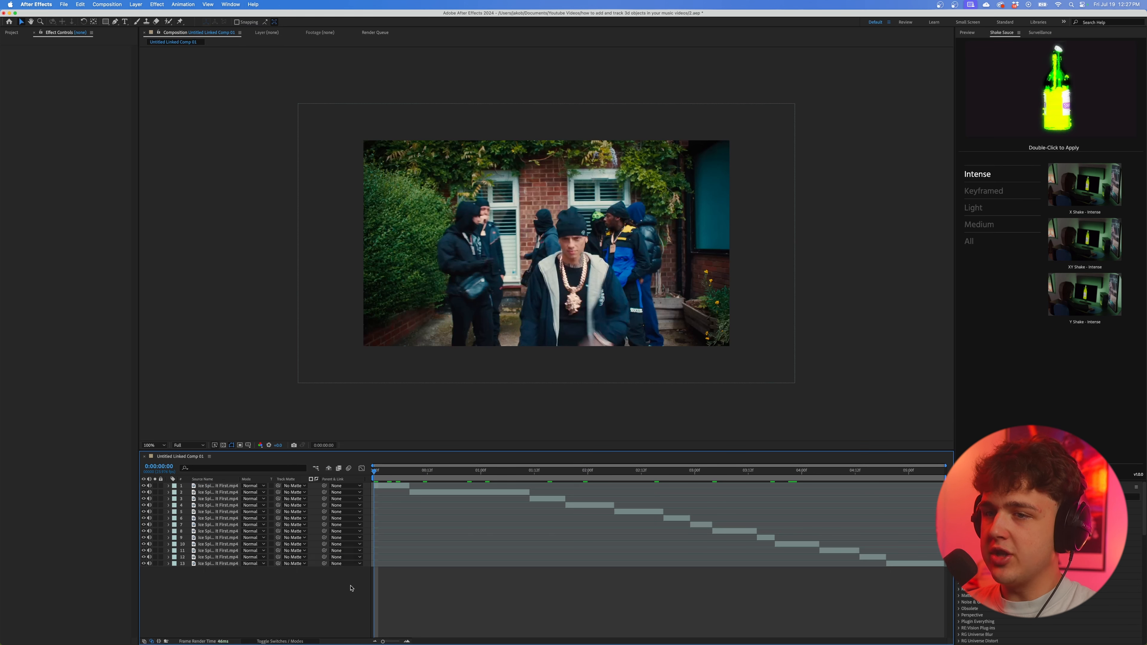
right_click(288, 583)
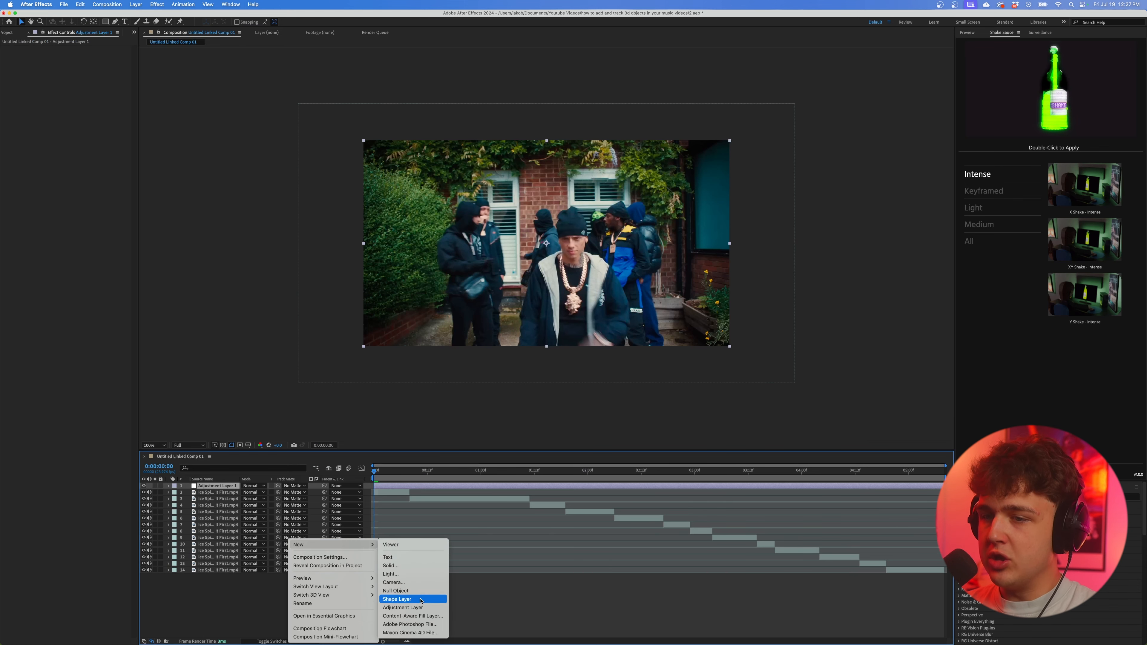
click(403, 607)
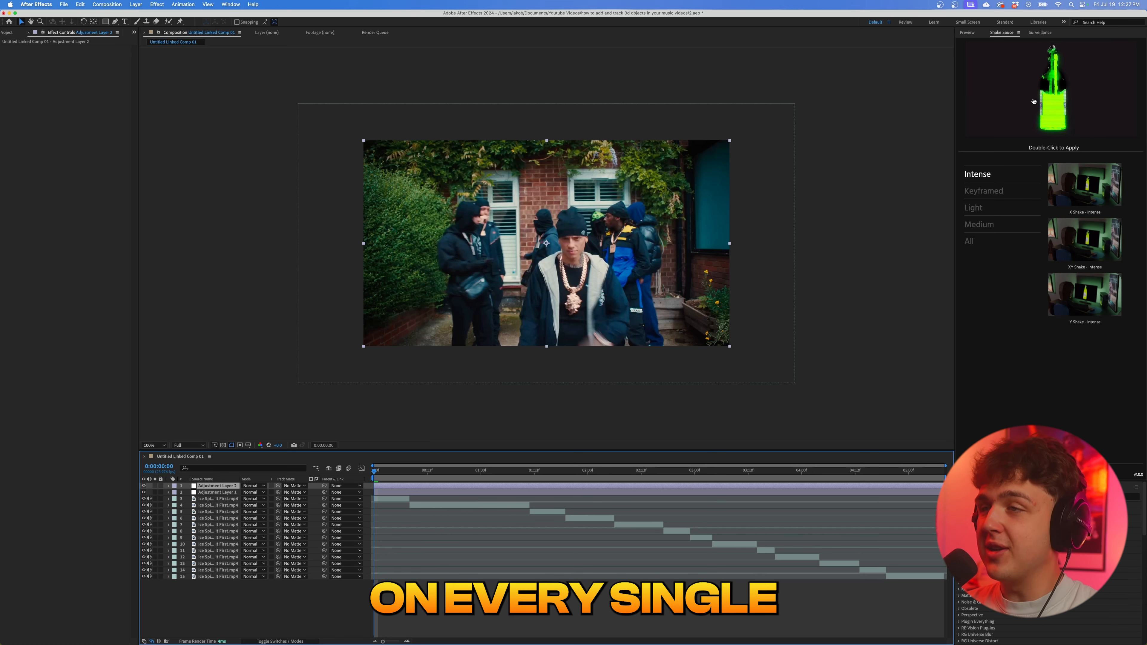
Step: Browse all Shake Sauce presets and apply a hit preset with a flash to Adjustment Layer 2
click(994, 243)
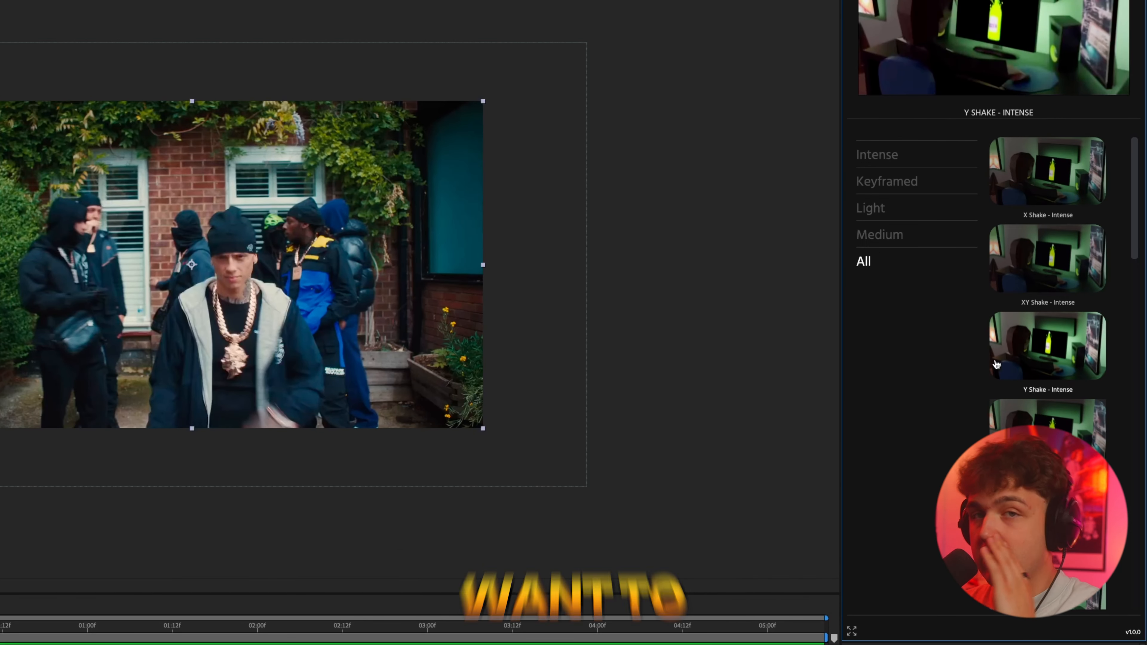
scroll(996, 364, down, 2)
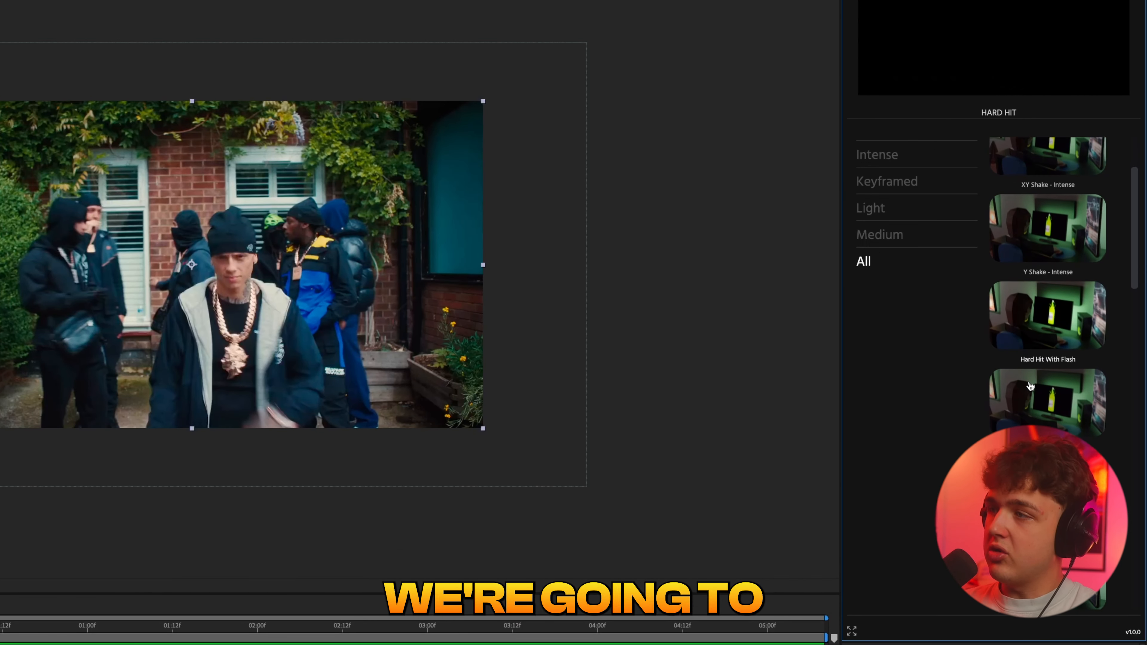
scroll(1032, 371, up, 1)
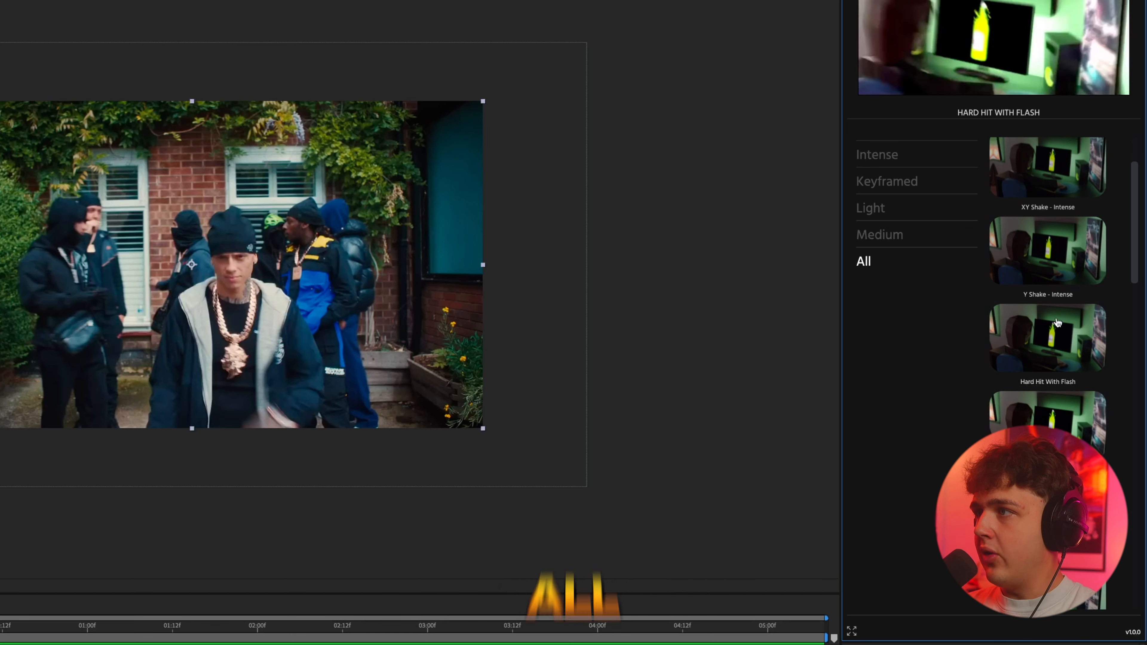
scroll(1053, 372, down, 1)
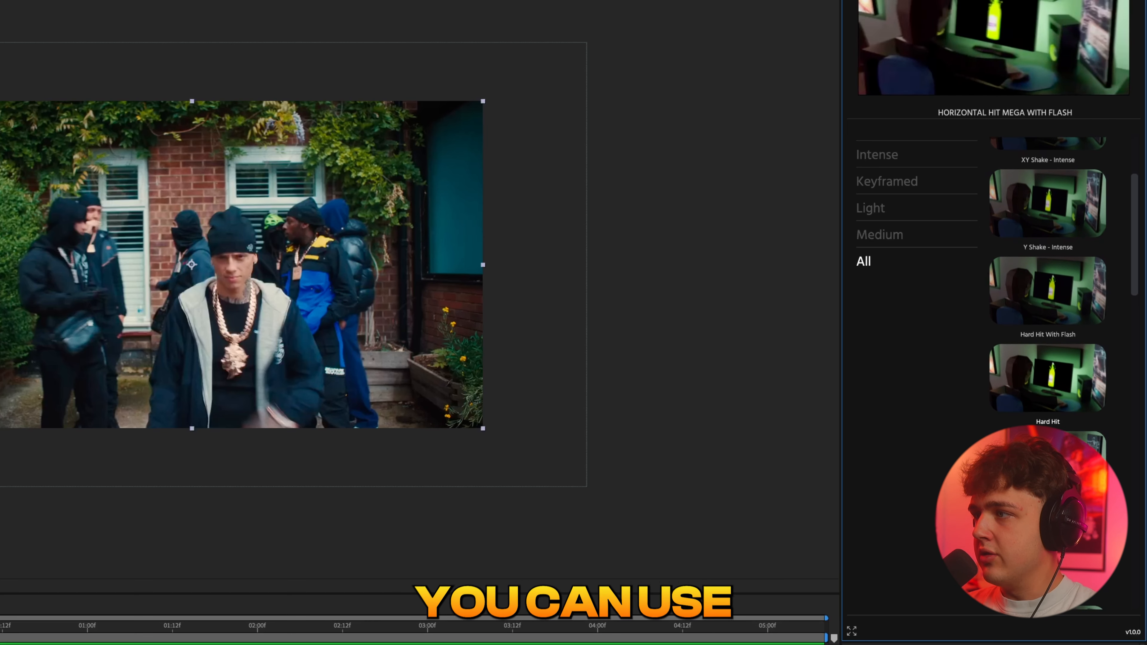
scroll(1047, 317, down, 8)
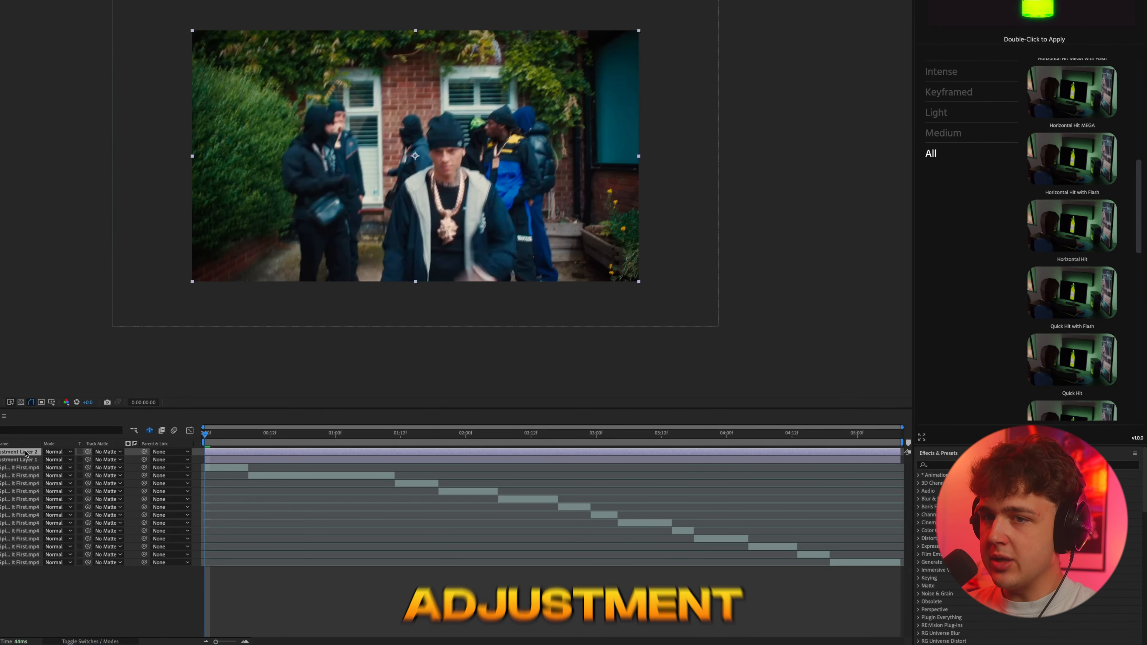
Step: Reveal the hit keyframes on Adjustment Layer 2 and shift them so their peak lands on the first cut
key(u)
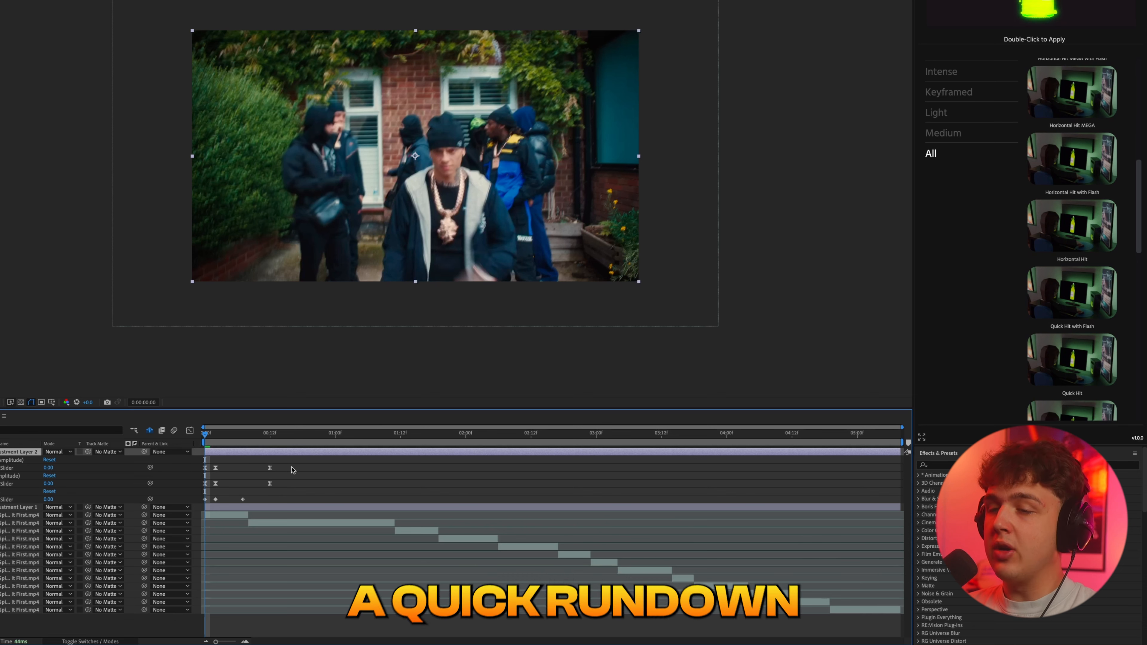
drag(286, 464, 202, 505)
key(space)
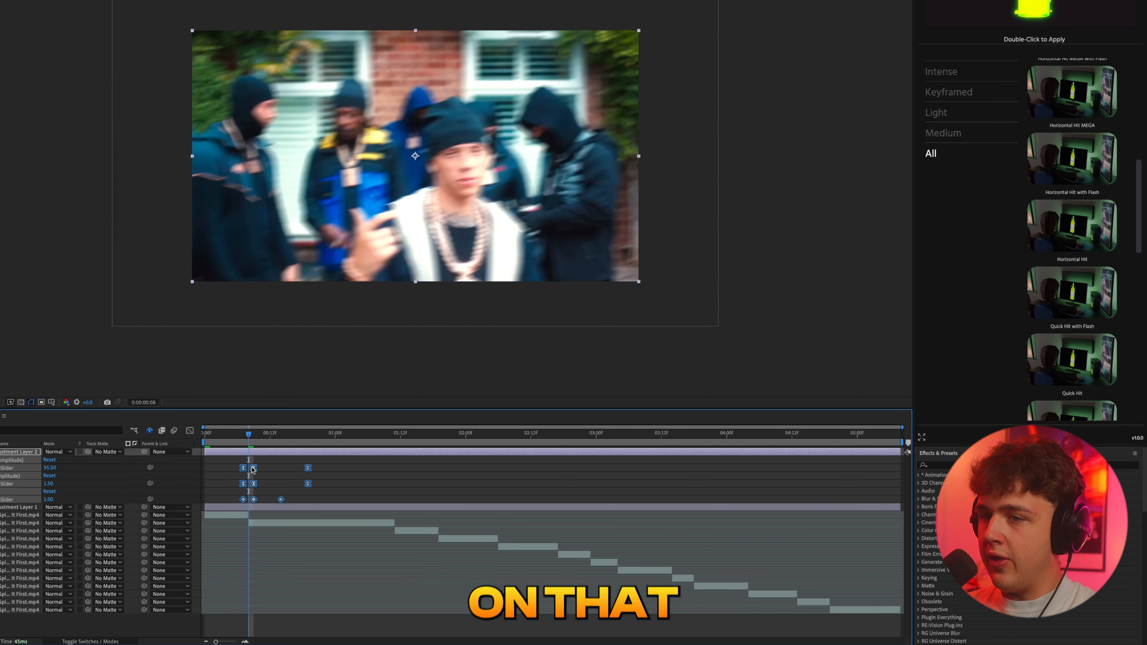
key(space)
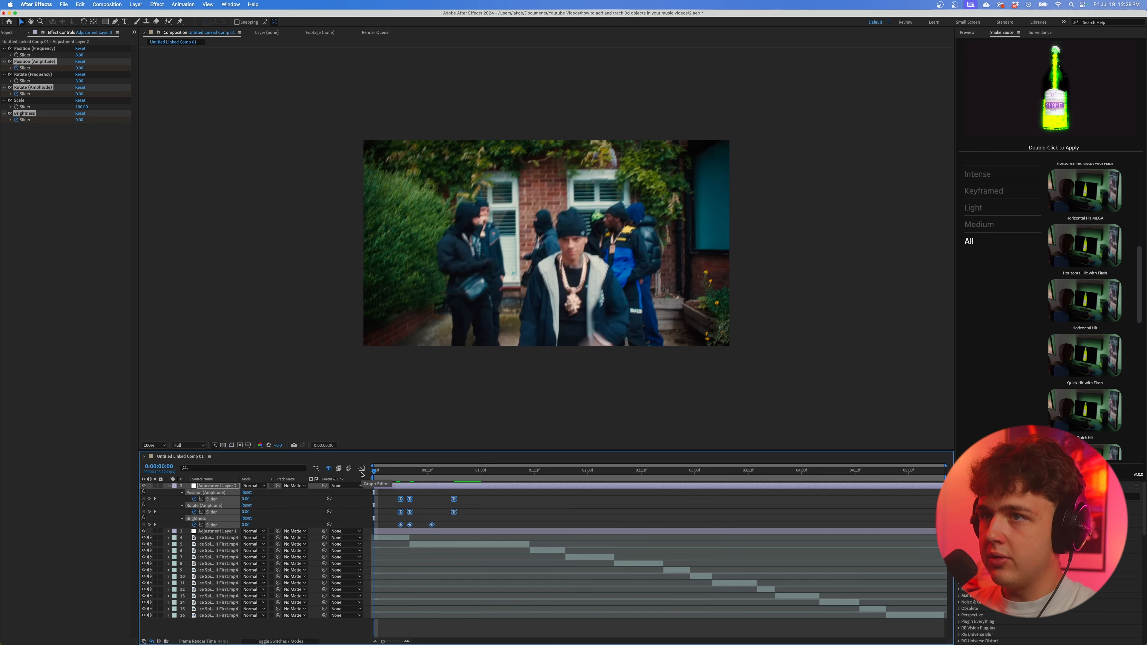
Step: Preview the linked composition from the start to check the hit on the first cut
key(space)
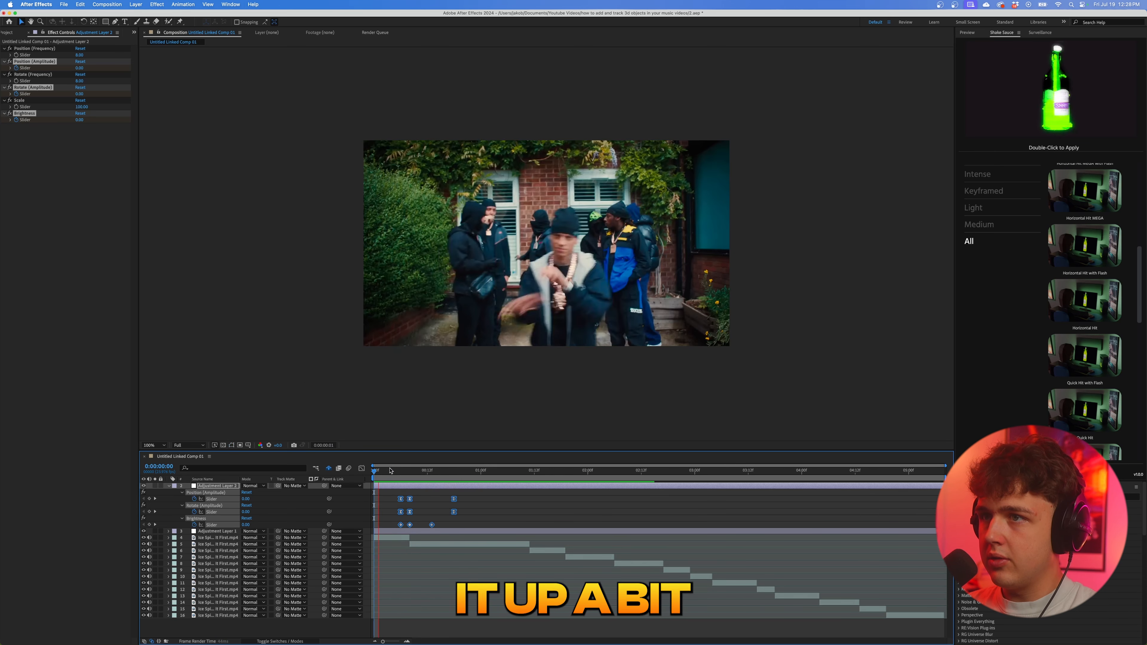
key(space)
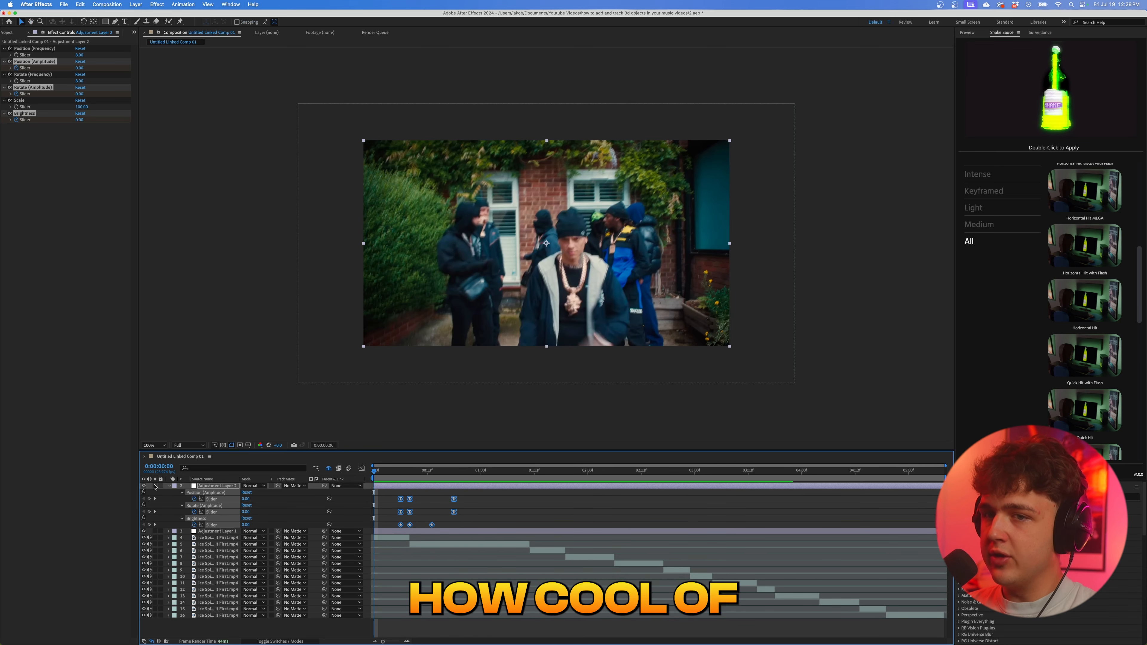
key(space)
key(space)
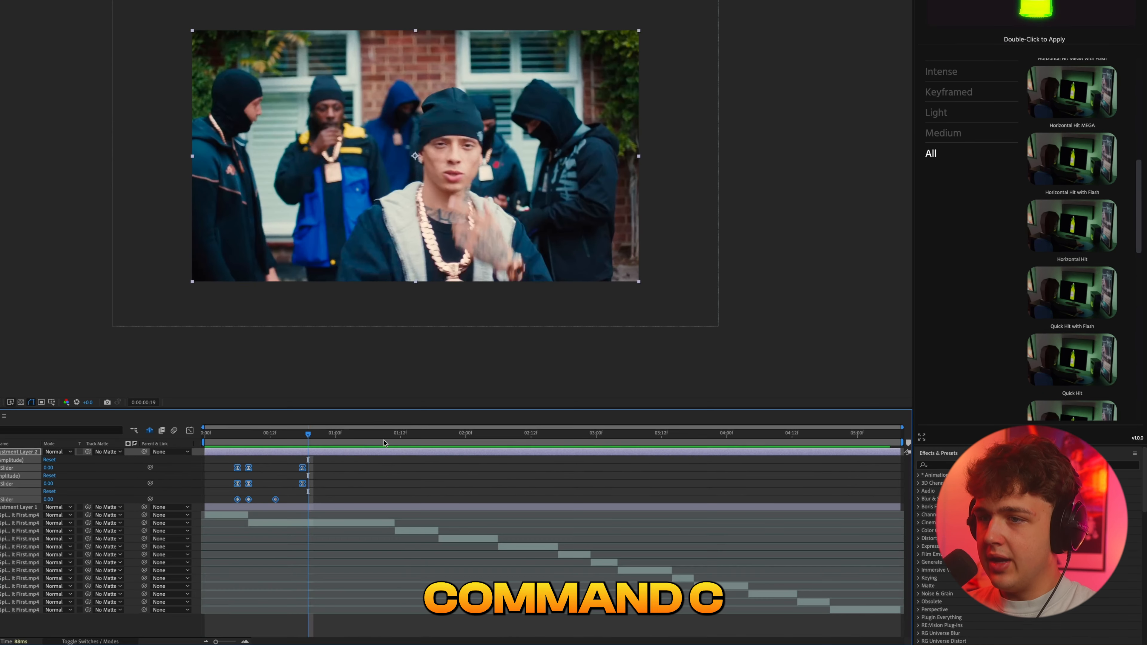
Step: Paste a copy of the hit keyframes with their peak on the second cut at 0:00:01:11, and select Adjustment Layer 1 at the third cut
click(531, 472)
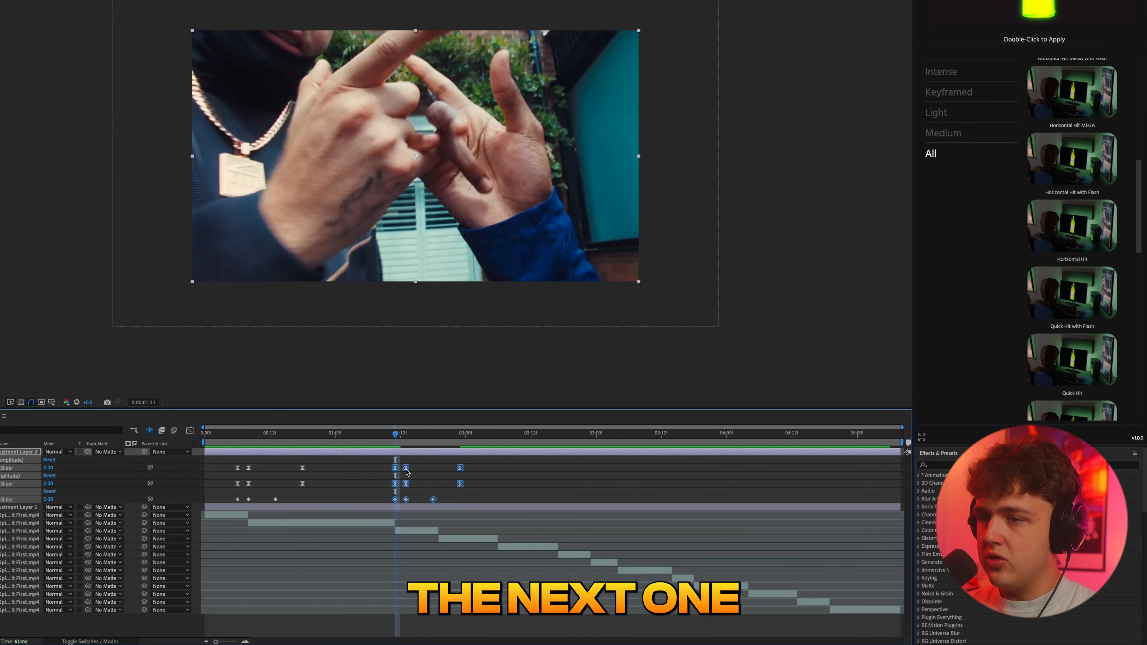
key(ctrl+v)
drag(414, 436, 440, 438)
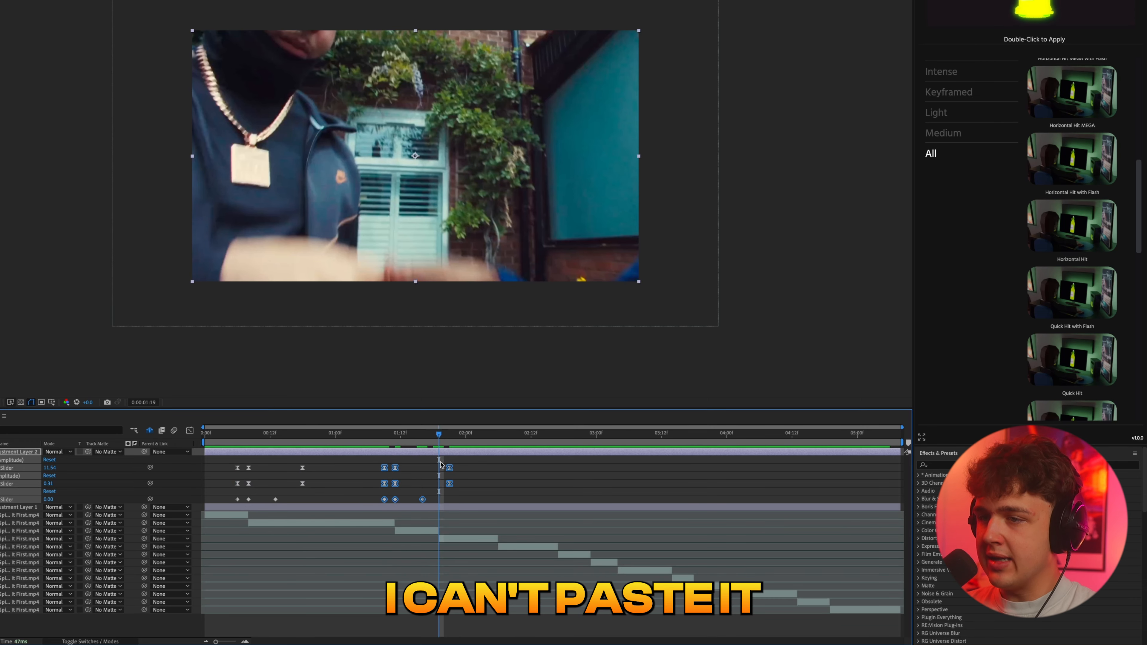
click(445, 508)
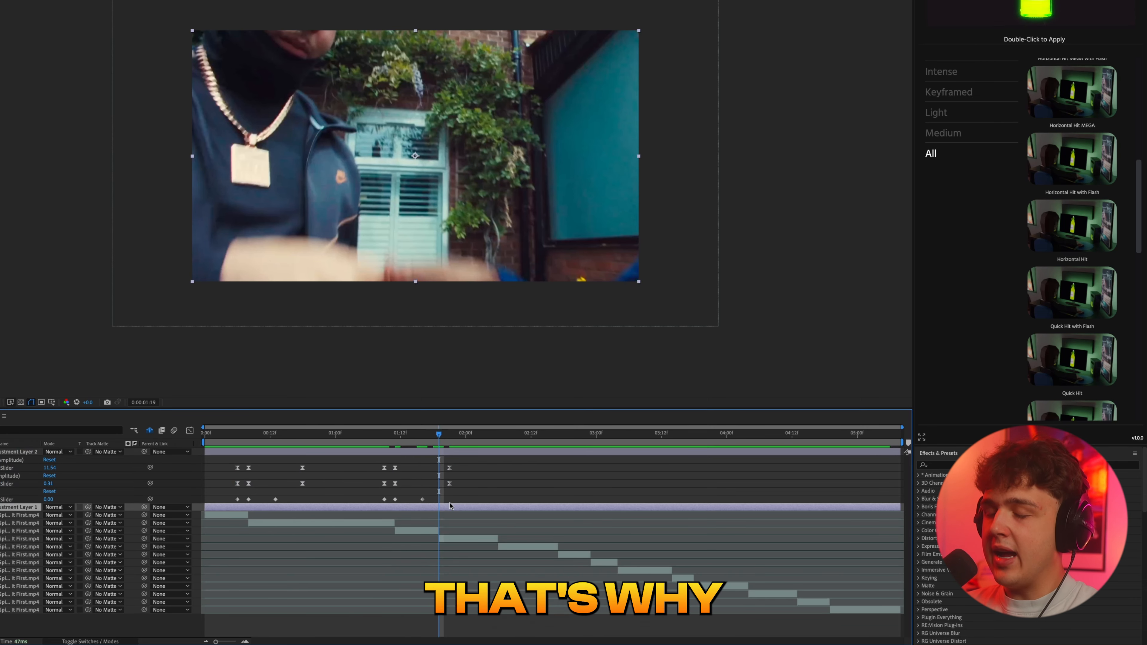
Step: Apply the Vertical Hit MEGA with Flash preset to Adjustment Layer 1 and align its keyframes so the peak lands on the third cut at 0:00:01:19
scroll(1065, 299, down, 3)
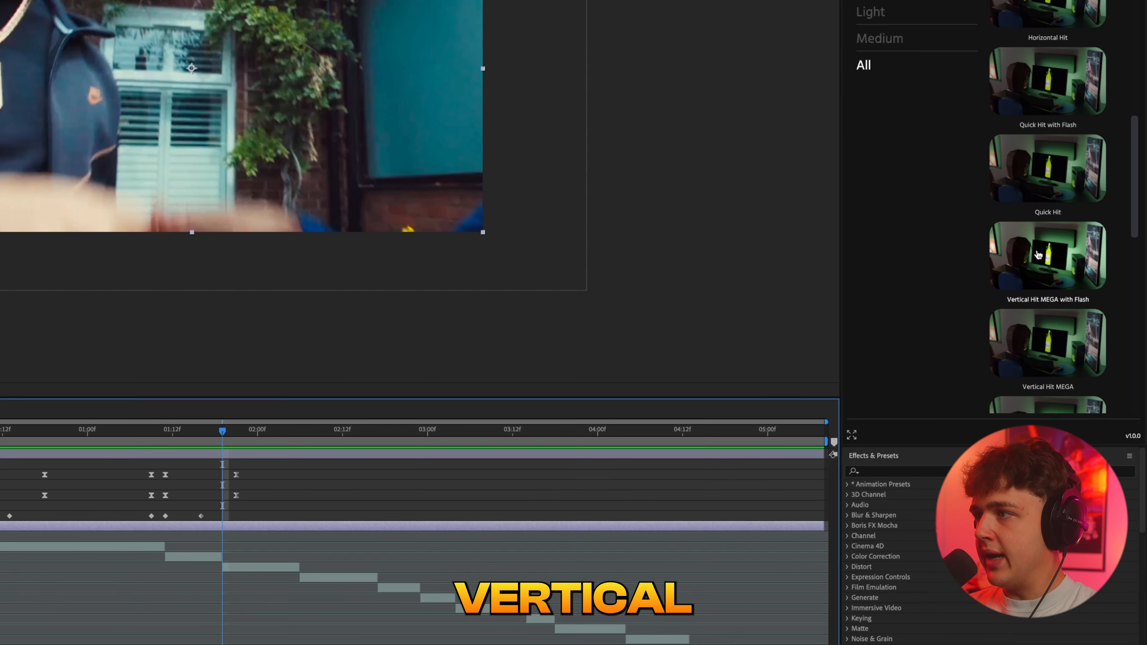
double_click(1038, 255)
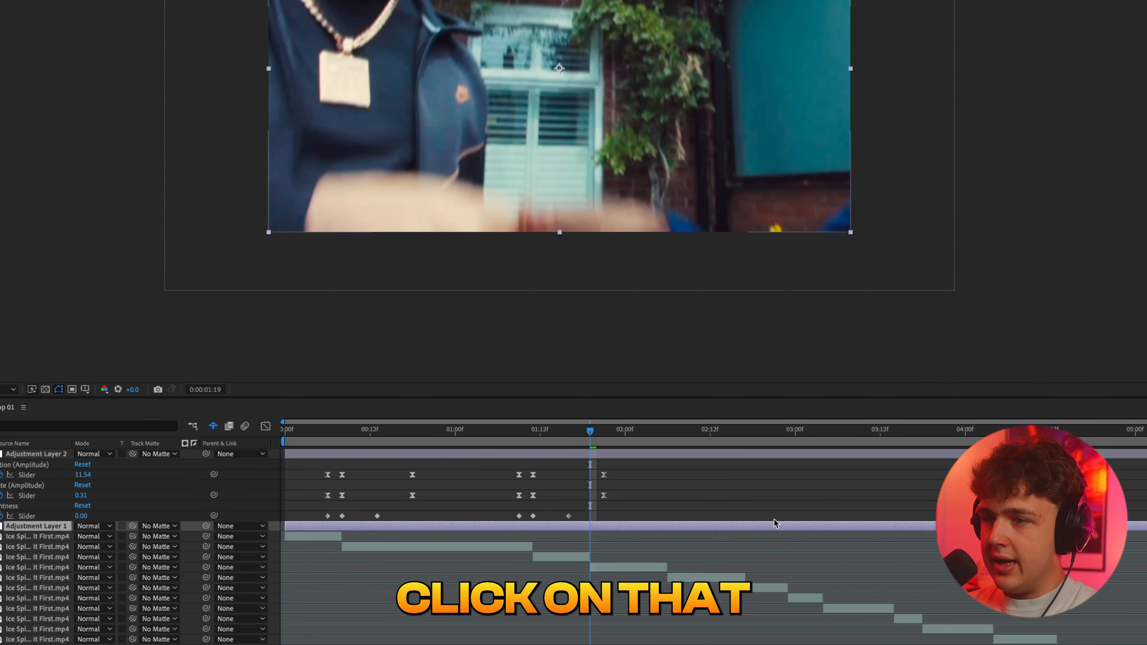
drag(717, 538, 589, 548)
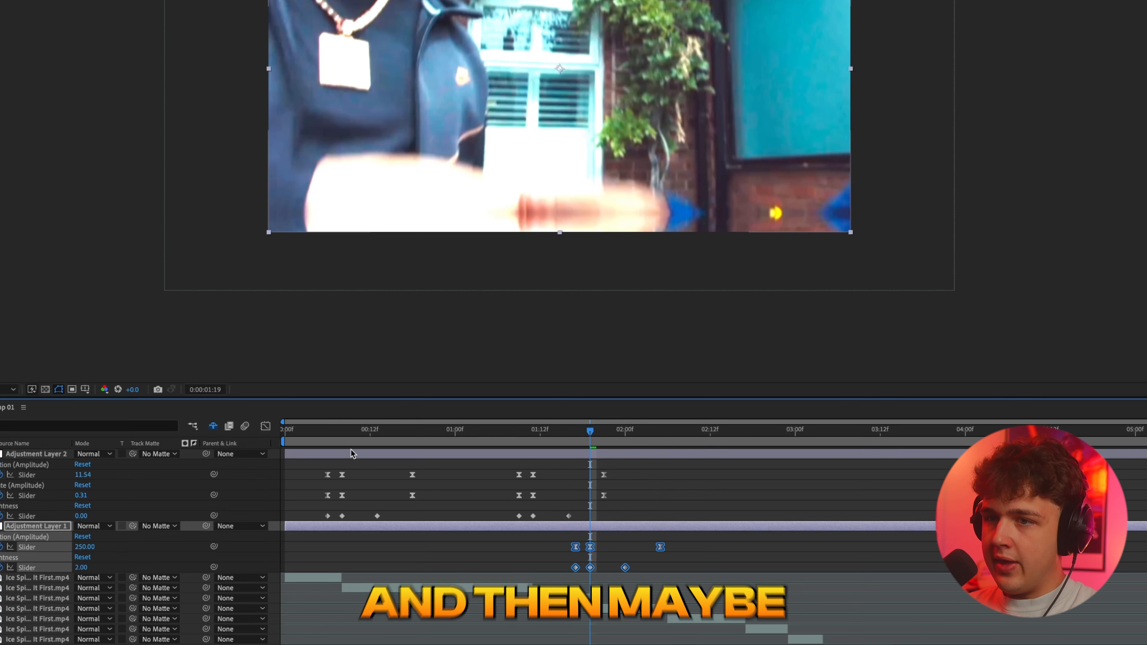
Step: Paste a copy of the vertical hit keyframes with their peak at the composition's first frame, and preview the result
key(Home)
key(super+c)
key(super+v)
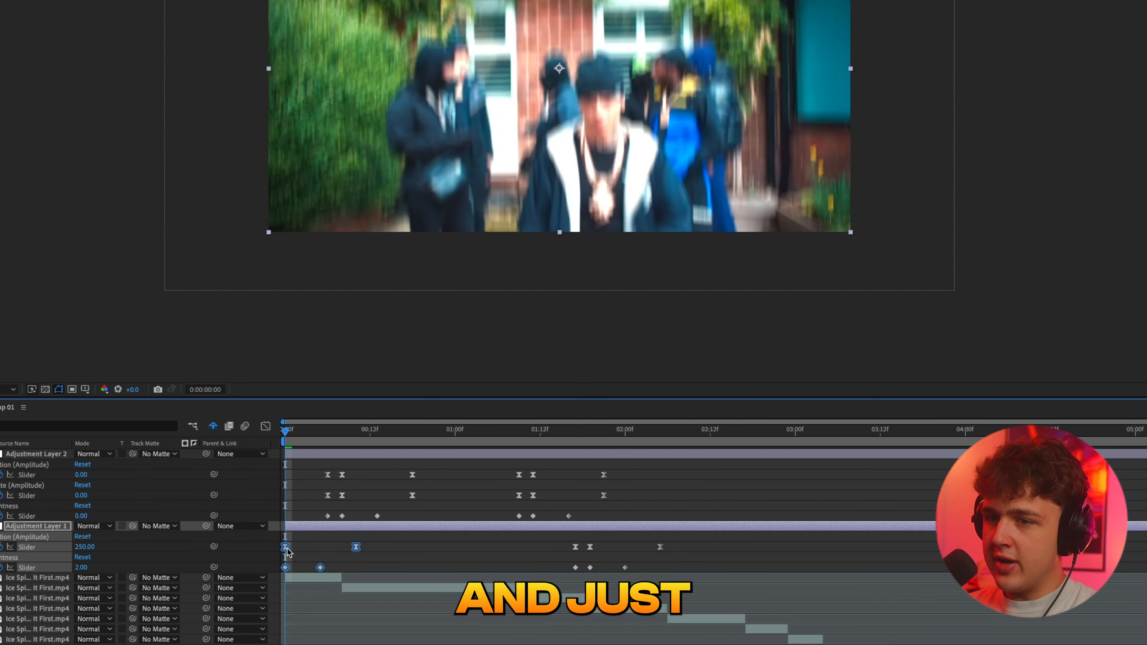
key(space)
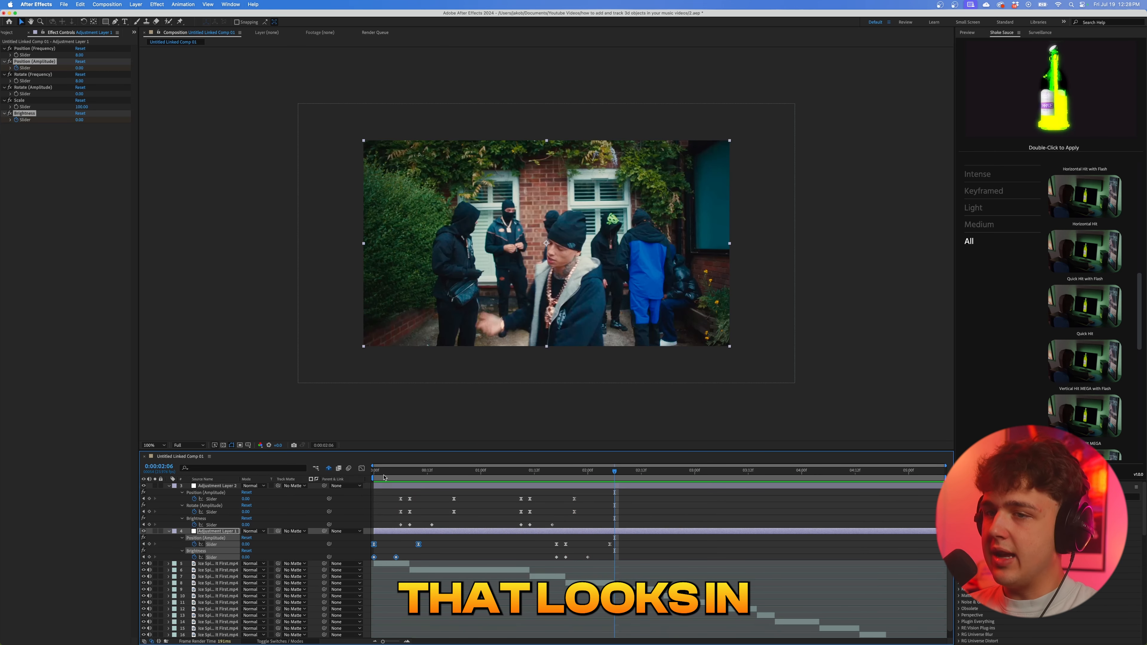
key(space)
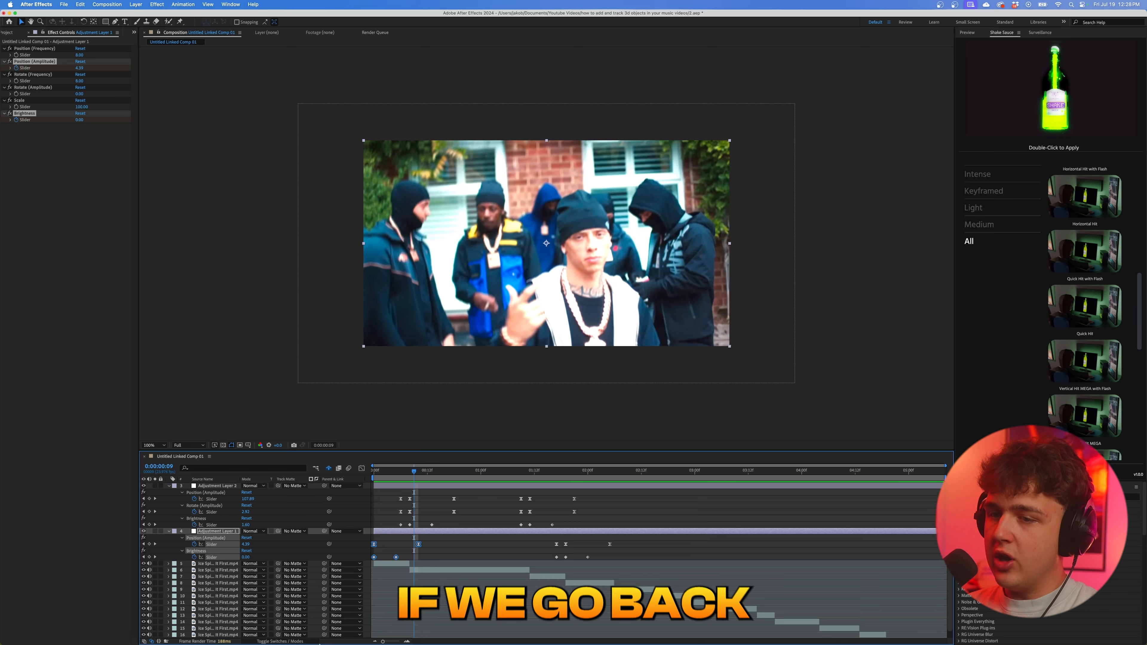
Step: Switch to Premiere Pro and play the linked composition clip from its start in the sequence to check the transitions
click(418, 633)
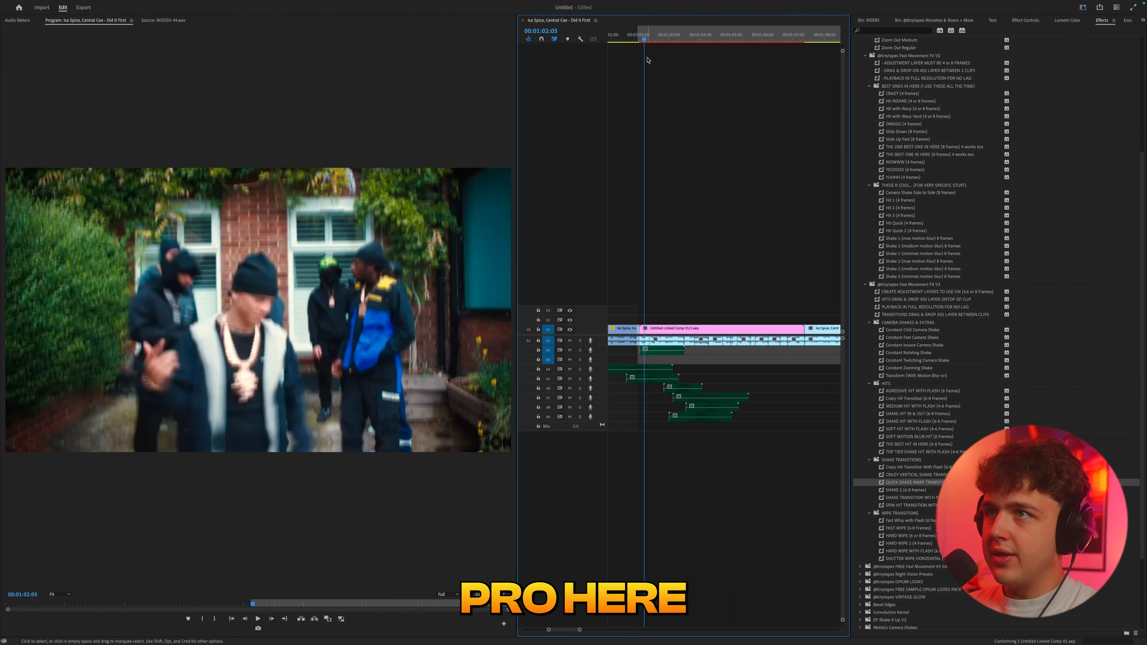
mouse_move(645, 39)
mouse_down()
mouse_move(709, 42)
mouse_move(642, 45)
mouse_up()
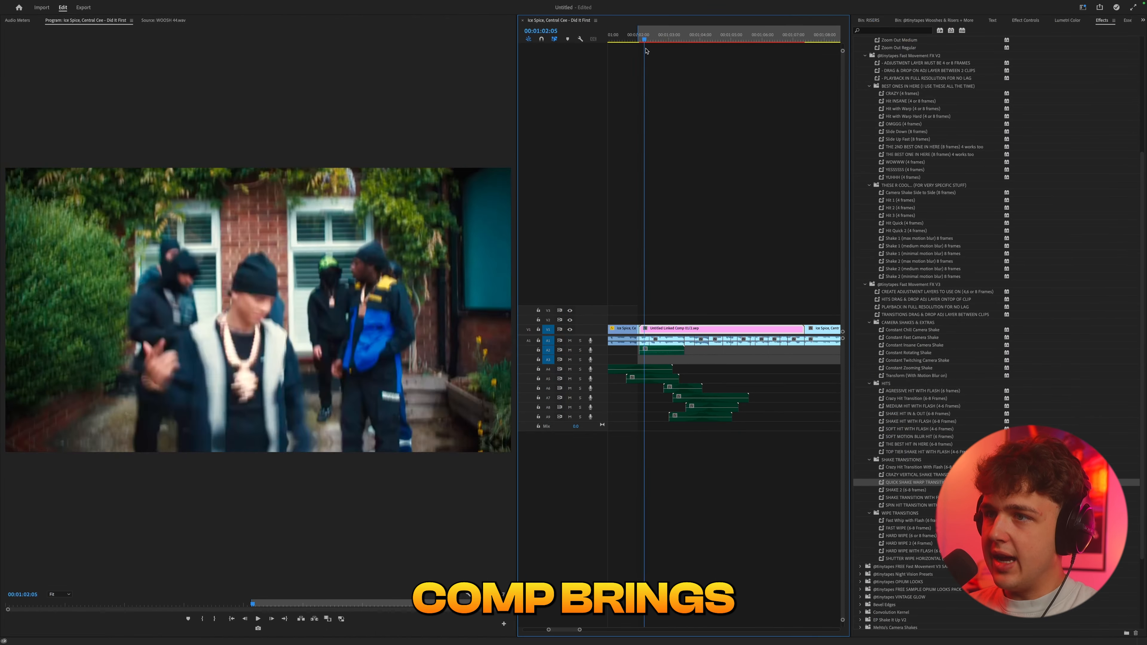
key(space)
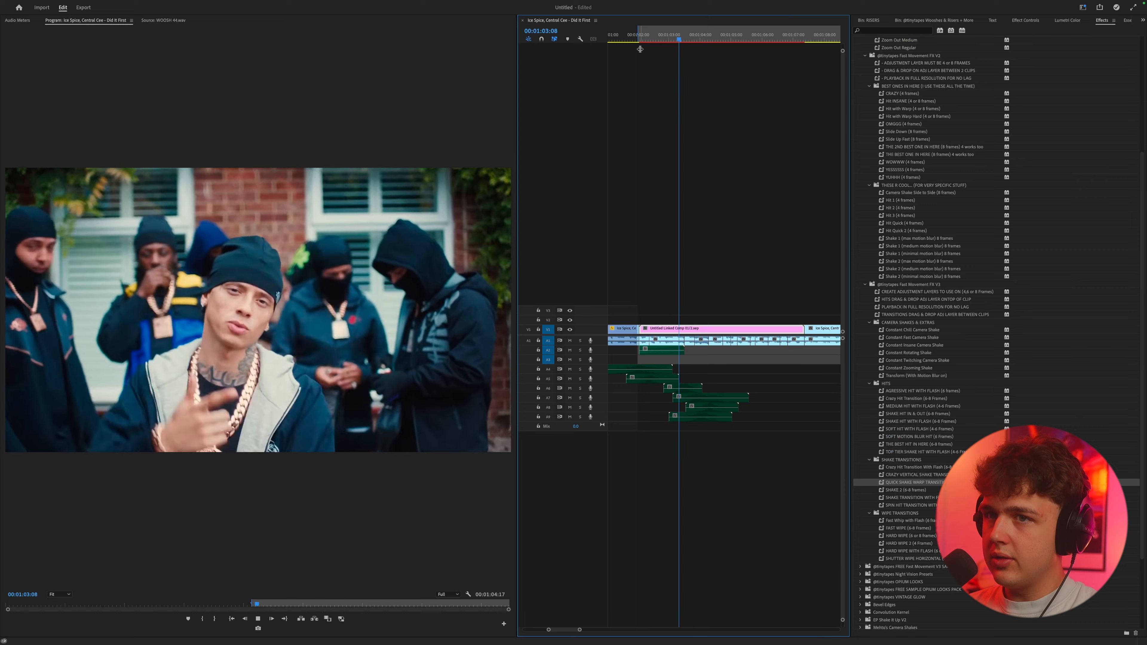
key(space)
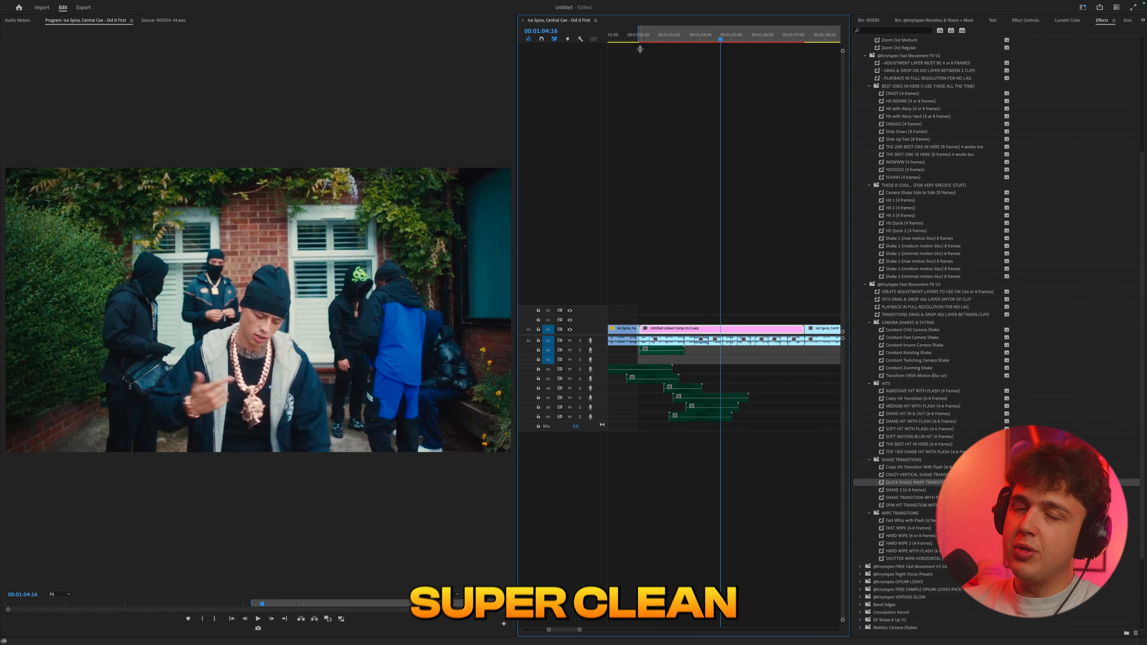